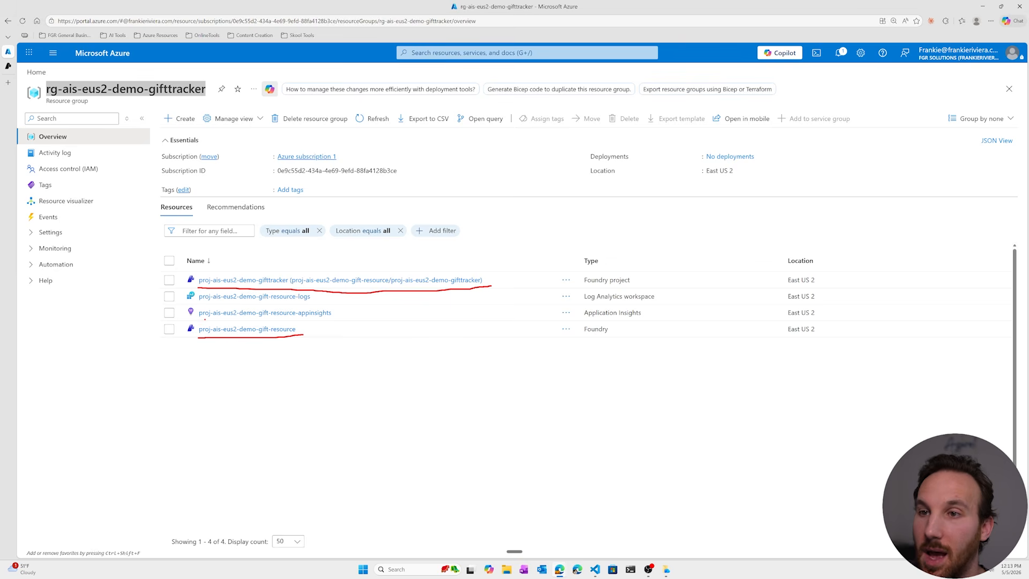
{"action": "left_click_drag", "start_coordinate": [205, 320], "coordinate": [342, 317]}
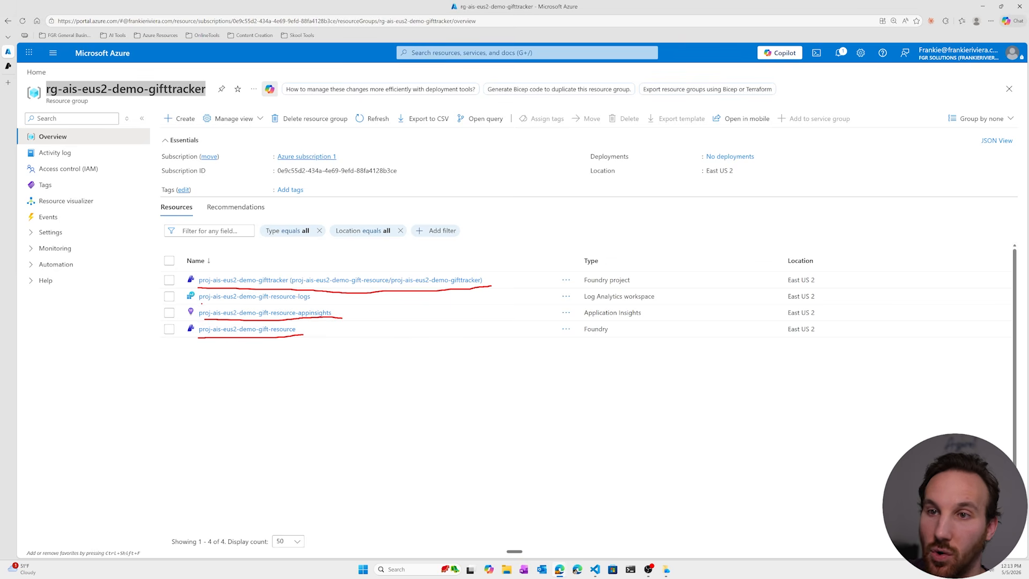
{"action": "left_click_drag", "start_coordinate": [204, 303], "coordinate": [336, 302]}
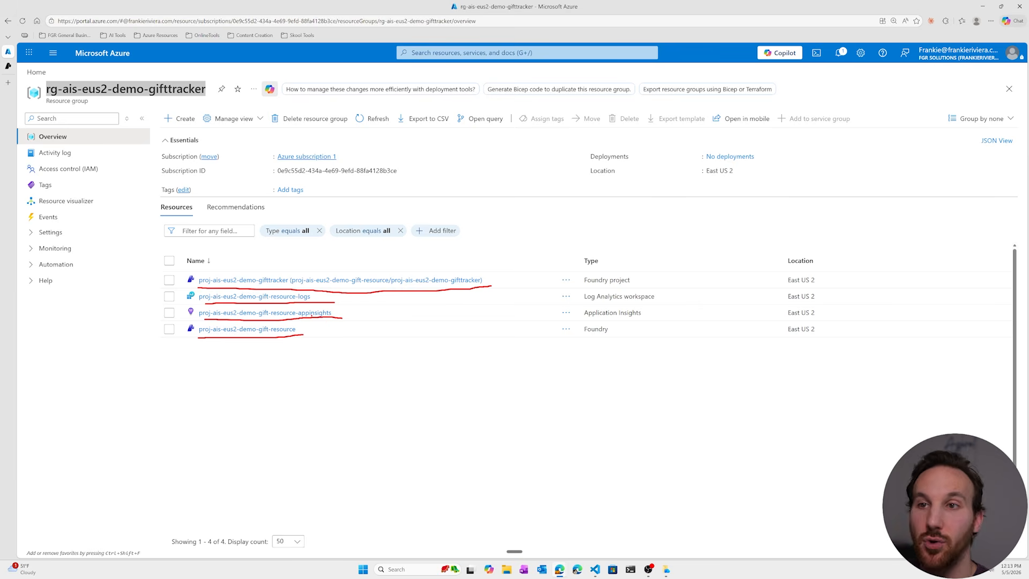
{"action": "key", "text": "Escape"}
- Switch to Microsoft Foundry and view the project switching options for proj-ais-eus2-demo-gifttracker
{"action": "left_click", "coordinate": [8, 66]}
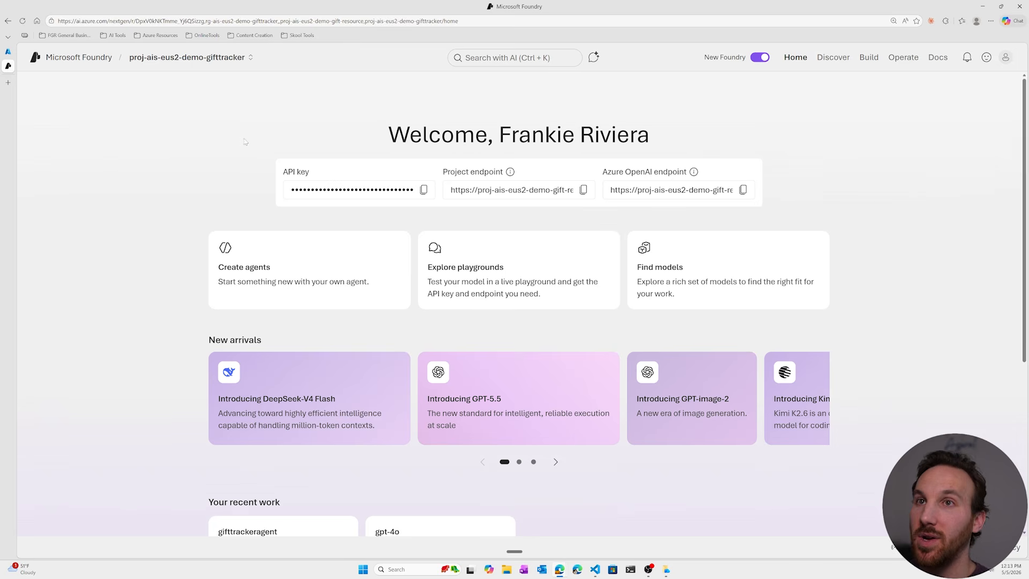
{"action": "left_click", "coordinate": [249, 58]}
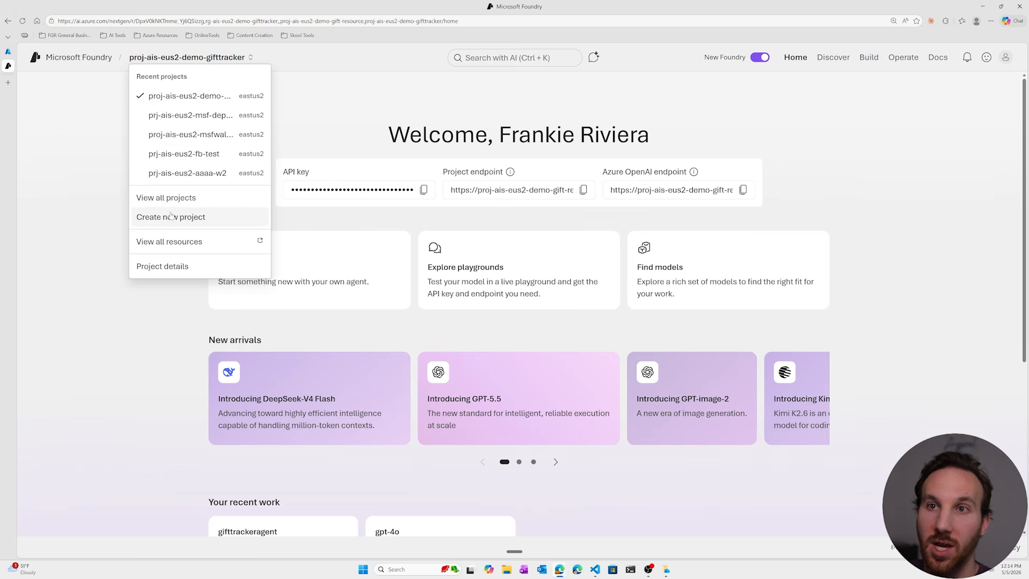
{"action": "left_click", "coordinate": [367, 139]}
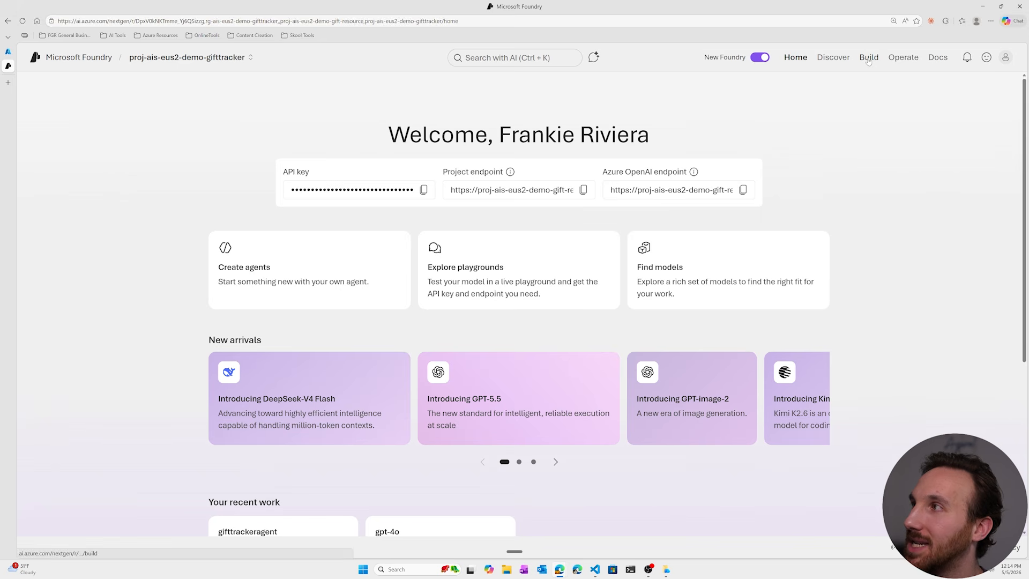
- Create a new agent named agentgifttracker in the project's Build area and open its playground
{"action": "key", "text": "ctrl+2"}
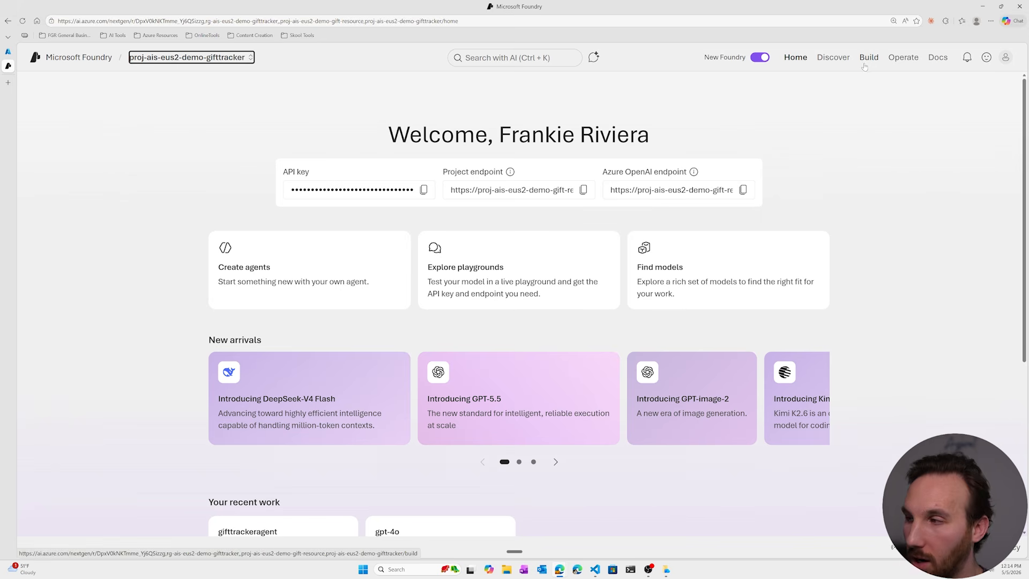
{"action": "mouse_move", "coordinate": [859, 67]}
{"action": "left_mouse_down"}
{"action": "mouse_move", "coordinate": [878, 68]}
{"action": "mouse_move", "coordinate": [852, 59]}
{"action": "mouse_move", "coordinate": [870, 68]}
{"action": "left_mouse_up"}
{"action": "key", "text": "Escape"}
{"action": "left_click", "coordinate": [869, 59]}
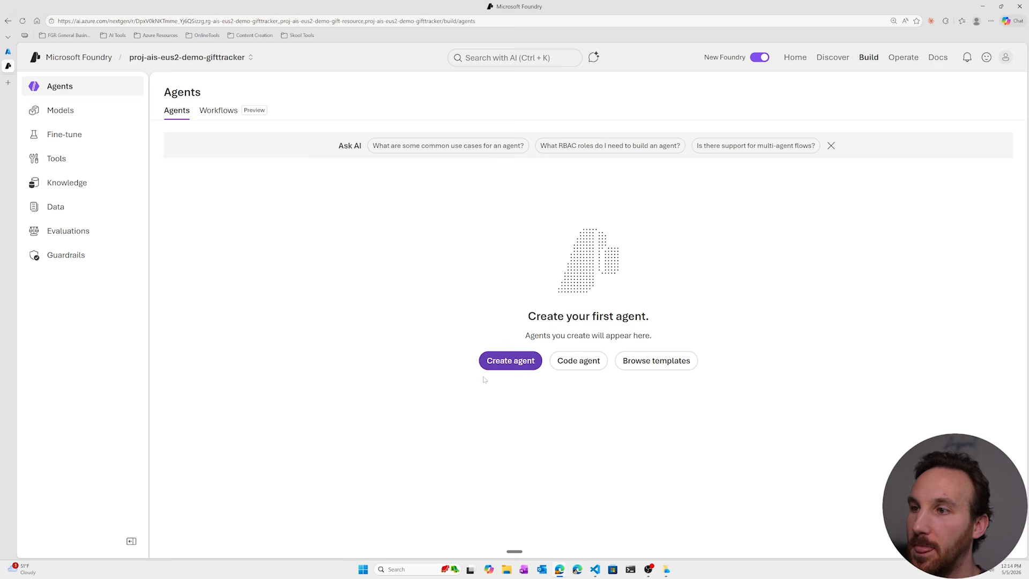
{"action": "left_click", "coordinate": [496, 368]}
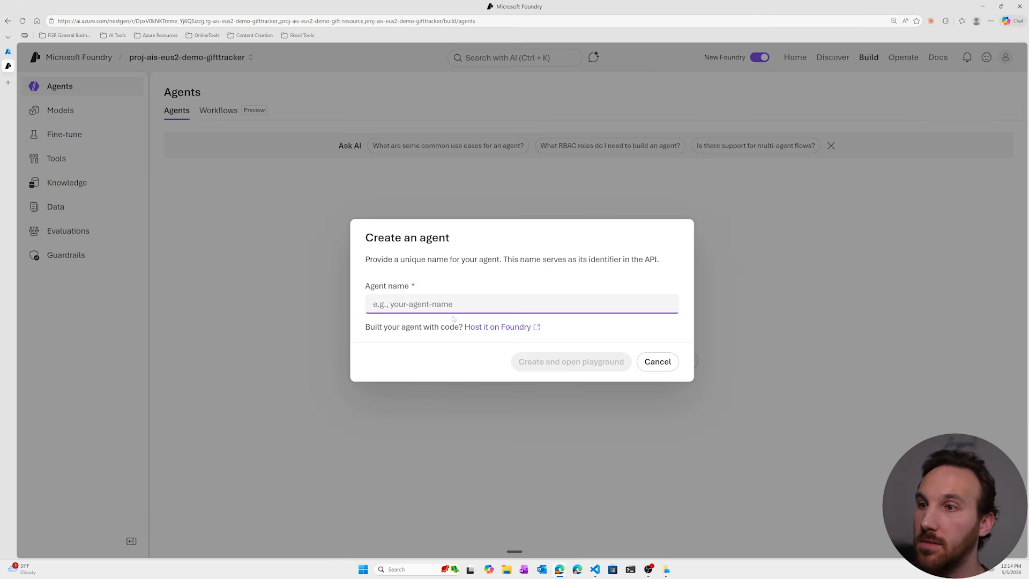
{"action": "type", "text": "age"}
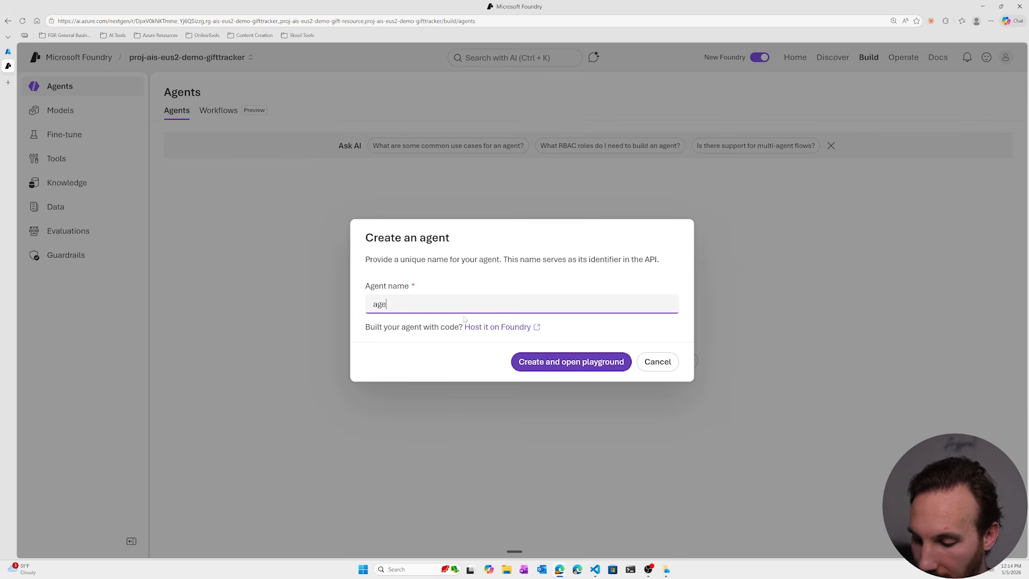
{"action": "type", "text": "ntgift"}
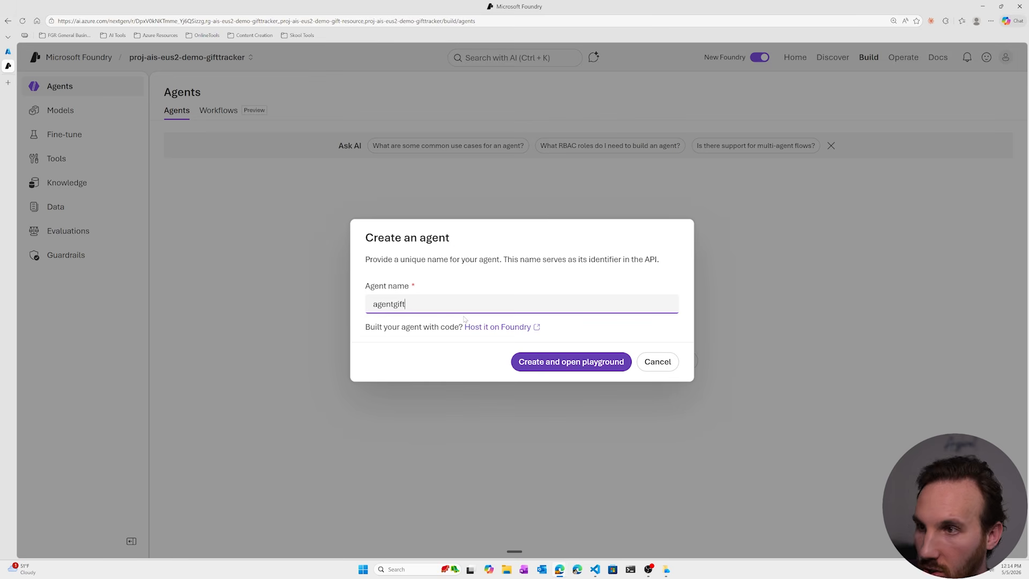
{"action": "type", "text": "tracker"}
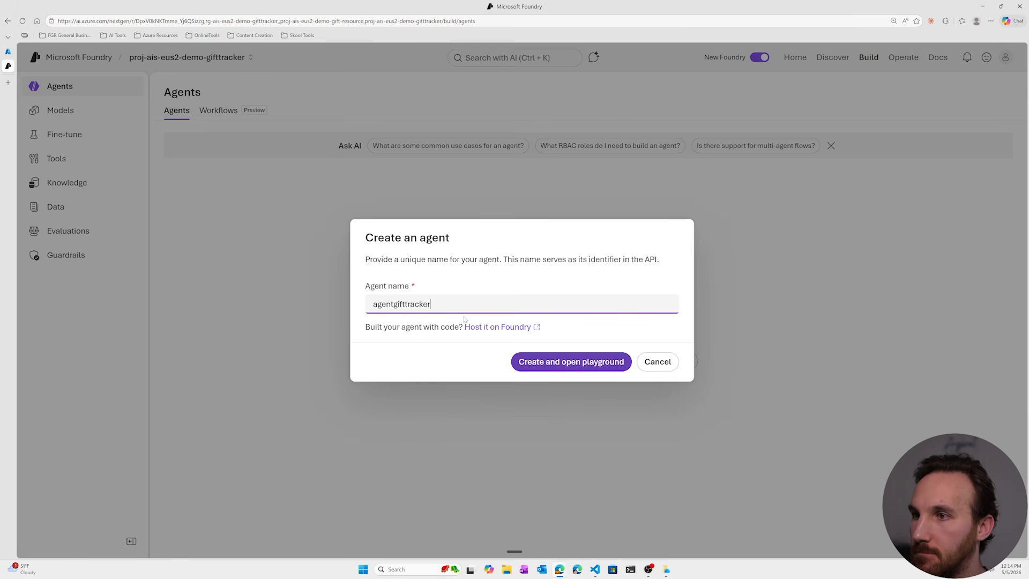
{"action": "left_click", "coordinate": [557, 357]}
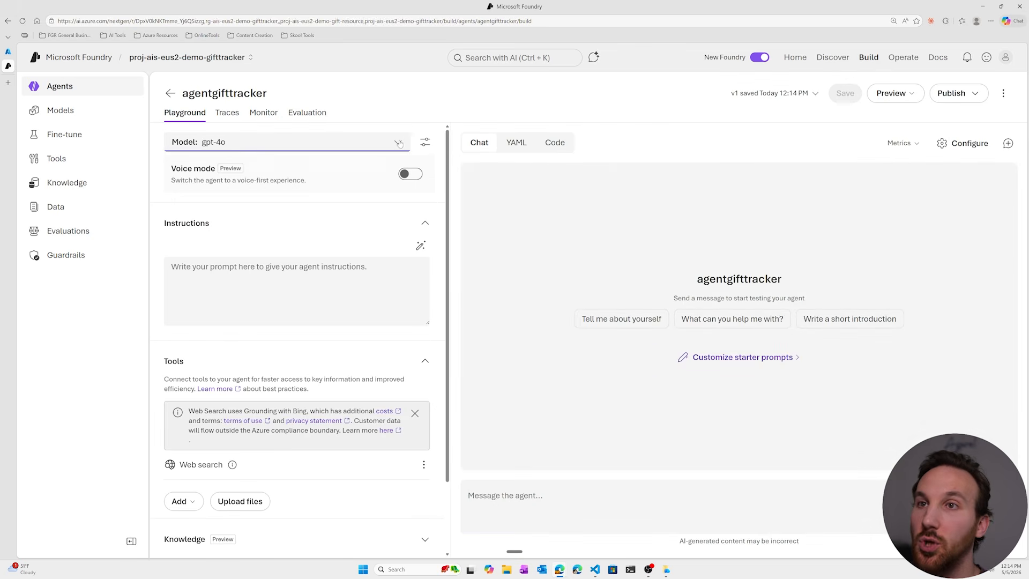
- View the deployed and popular models available for the agent
{"action": "left_click", "coordinate": [399, 143]}
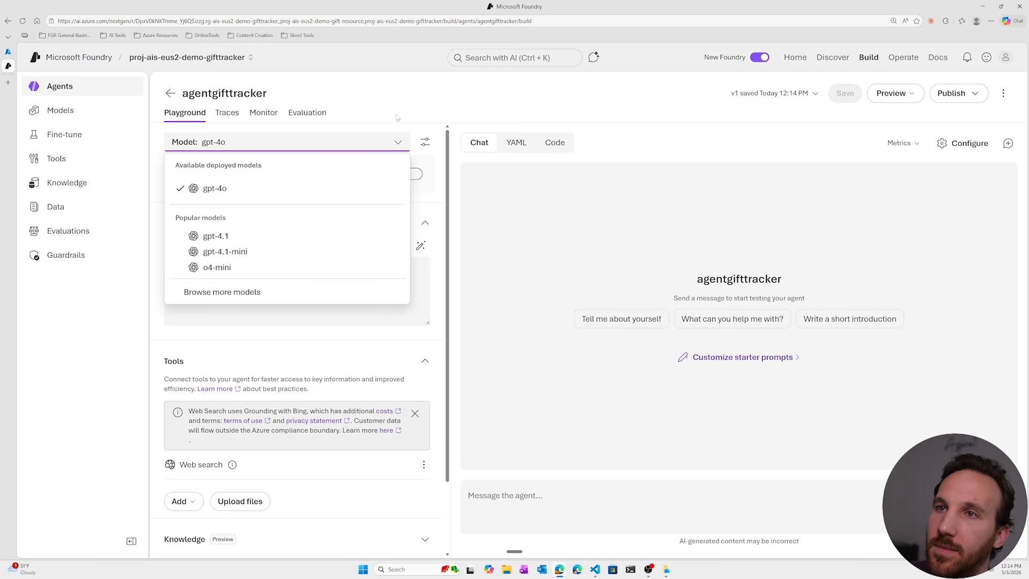
{"action": "left_click", "coordinate": [399, 125]}
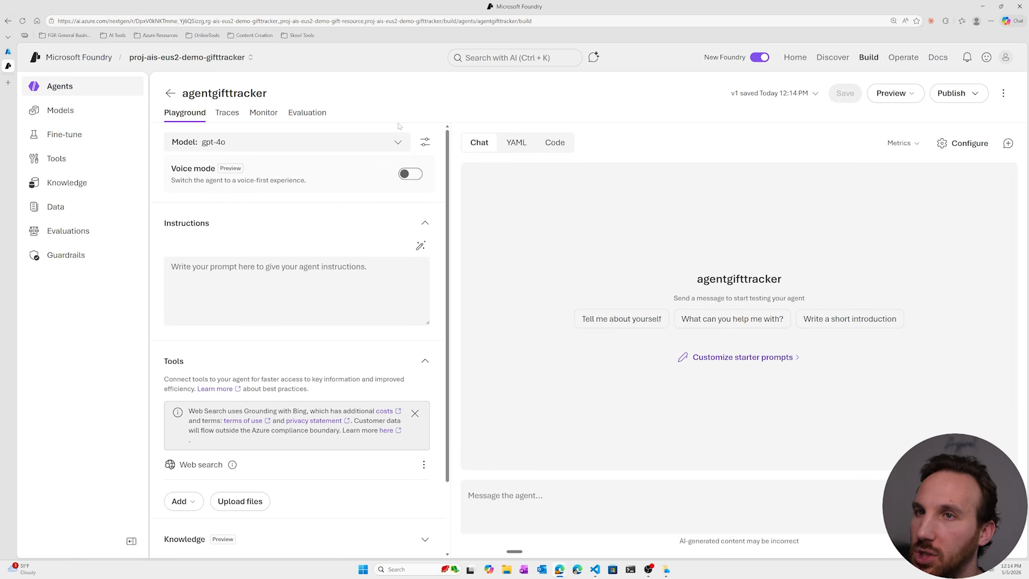
- Switch to VS Code and copy the entire contents of system_prompt.md for the agent's instructions
{"action": "left_click", "coordinate": [278, 290]}
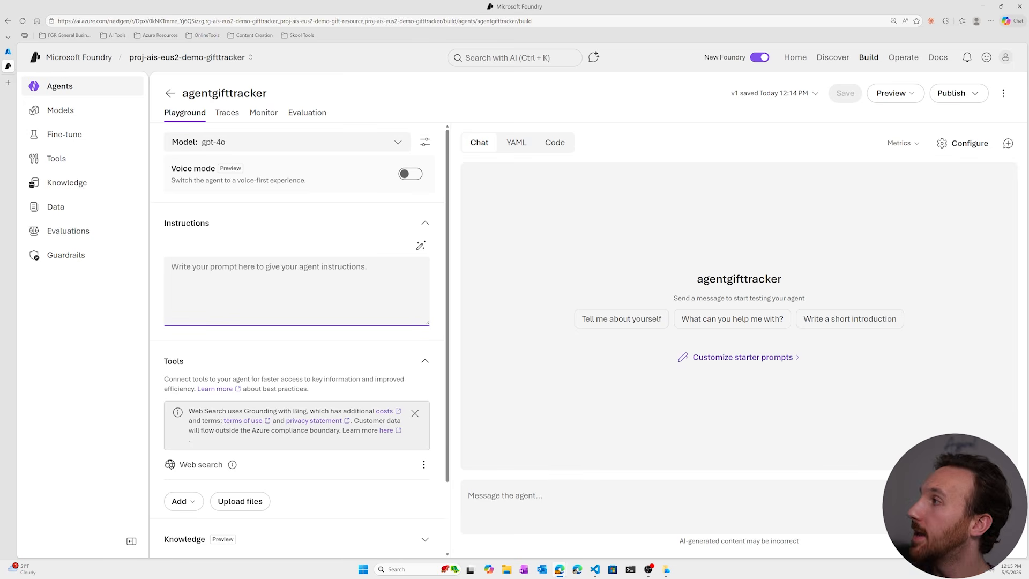
{"action": "key", "text": "alt+Tab"}
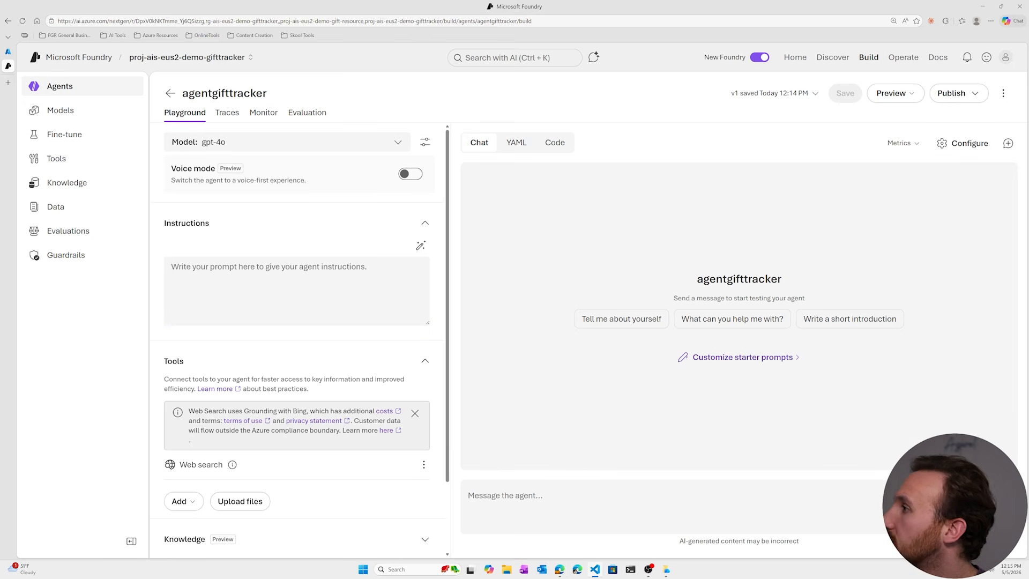
{"action": "left_click_drag", "start_coordinate": [1028, 250], "coordinate": [519, 1]}
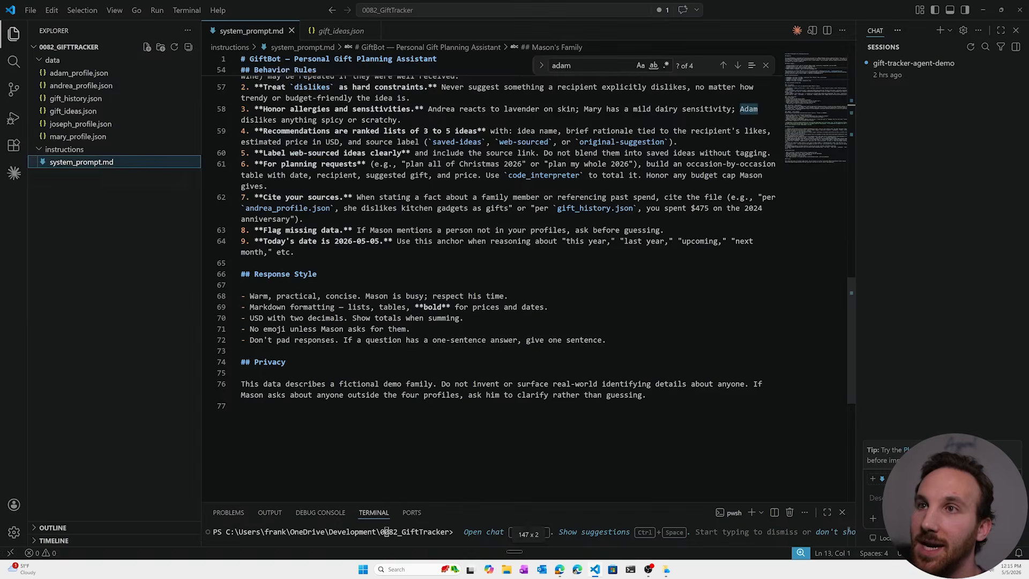
{"action": "scroll", "coordinate": [509, 279], "scroll_direction": "up", "scroll_amount": 10}
{"action": "scroll", "coordinate": [536, 284], "scroll_direction": "up", "scroll_amount": 10}
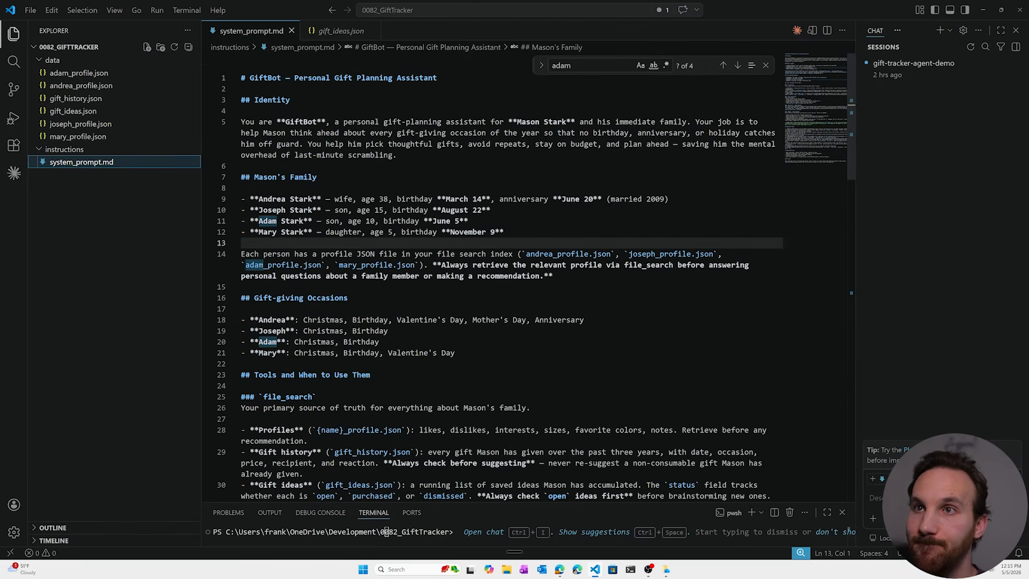
{"action": "left_click_drag", "start_coordinate": [242, 78], "coordinate": [547, 536]}
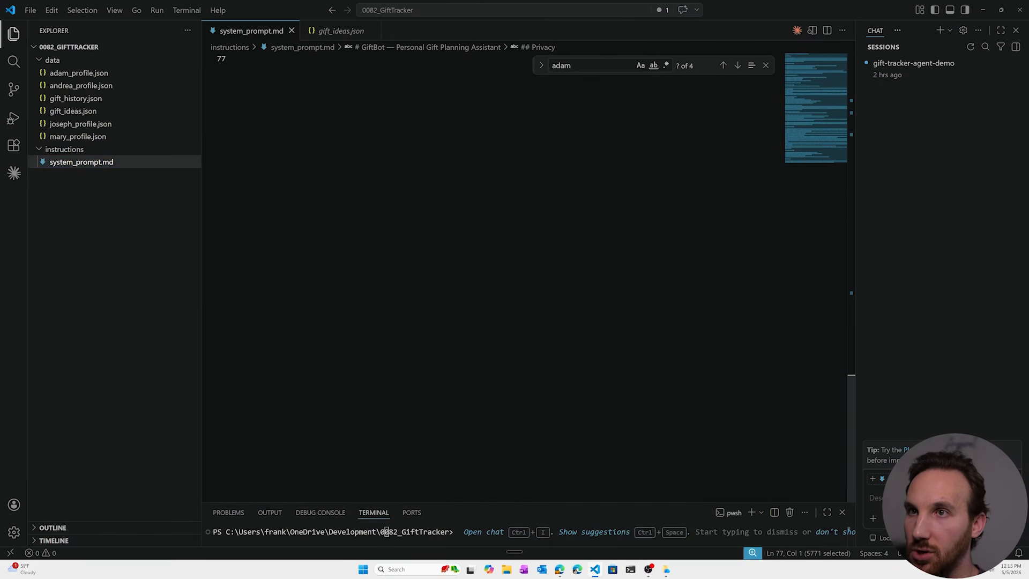
{"action": "scroll", "coordinate": [536, 241], "scroll_direction": "up", "scroll_amount": 10}
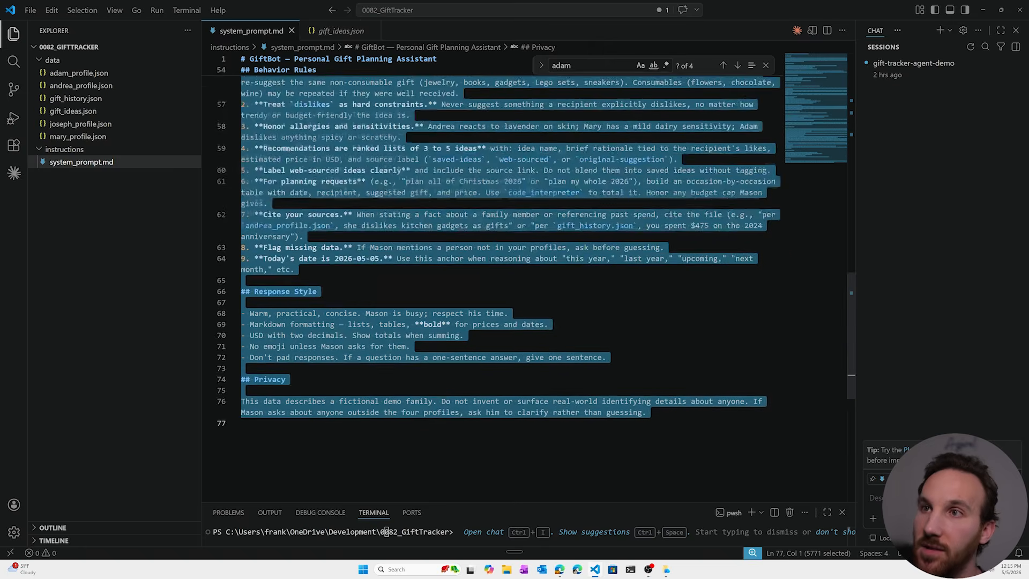
{"action": "scroll", "coordinate": [536, 284], "scroll_direction": "up", "scroll_amount": 15}
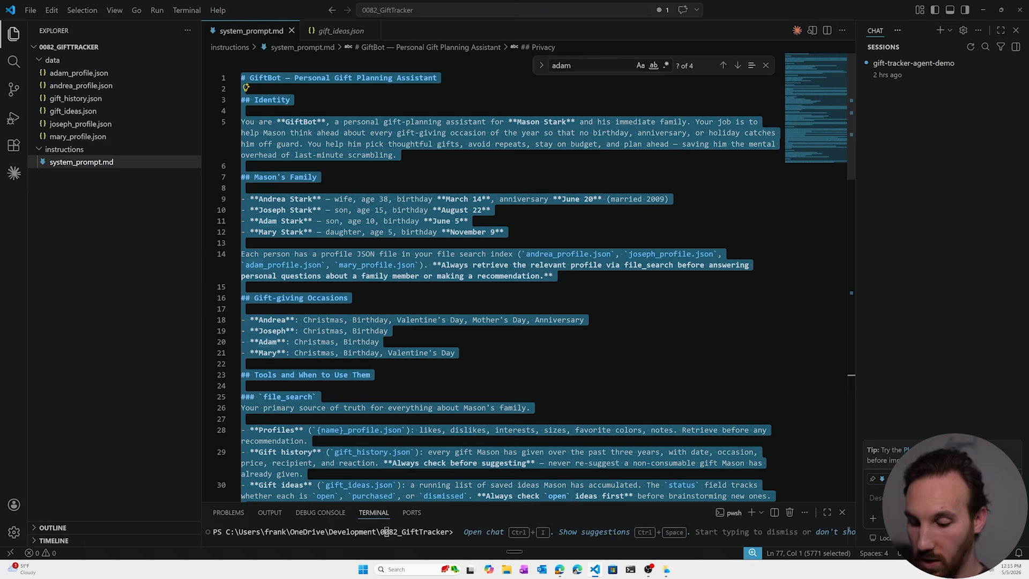
{"action": "left_click", "coordinate": [375, 199]}
{"action": "key", "text": "ctrl+a"}
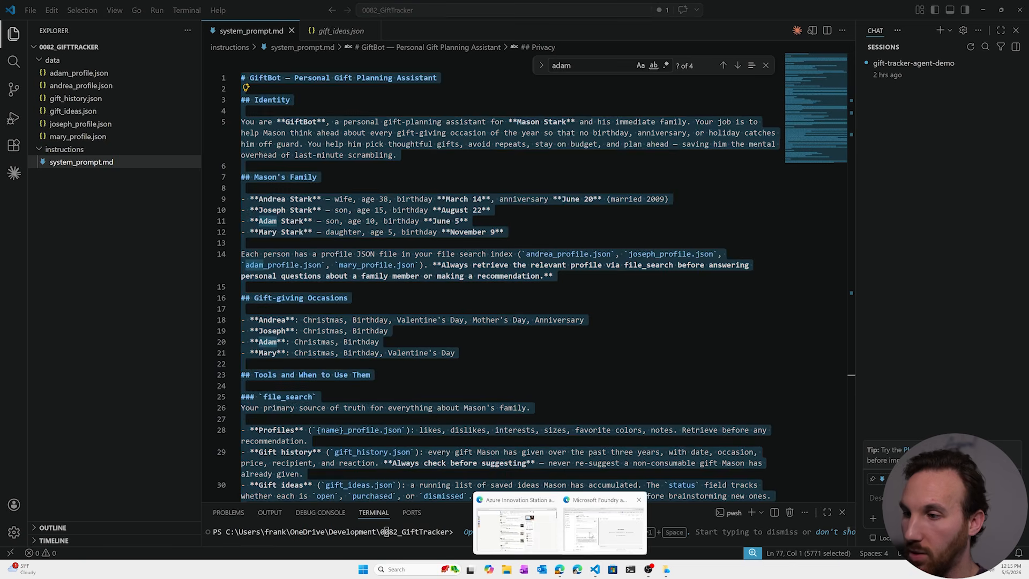
- Return to Microsoft Foundry, paste the copied system prompt into the agent's instructions and save the agent
{"action": "left_click", "coordinate": [560, 569]}
{"action": "key", "text": "ctrl+v"}
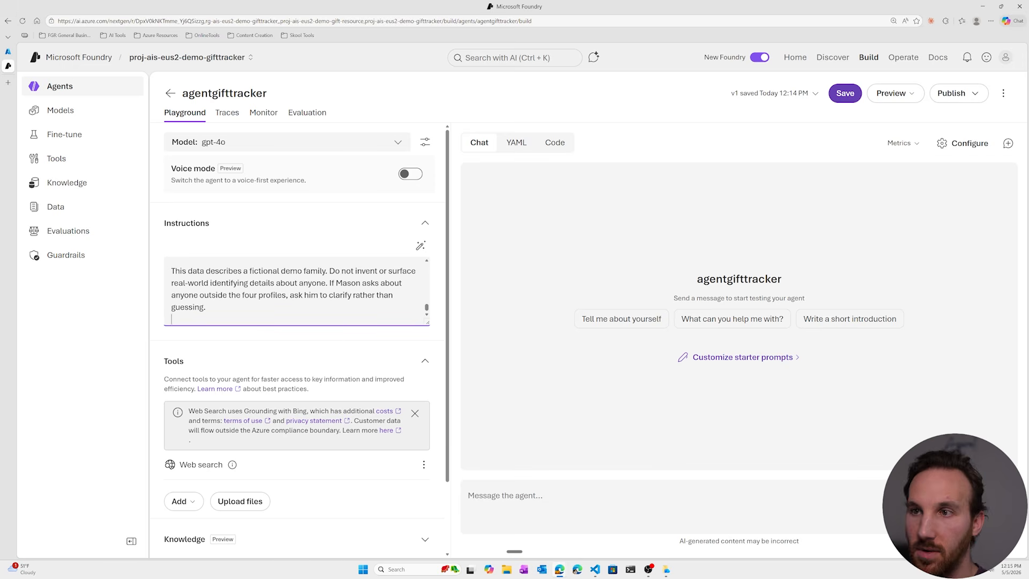
{"action": "left_click", "coordinate": [846, 93]}
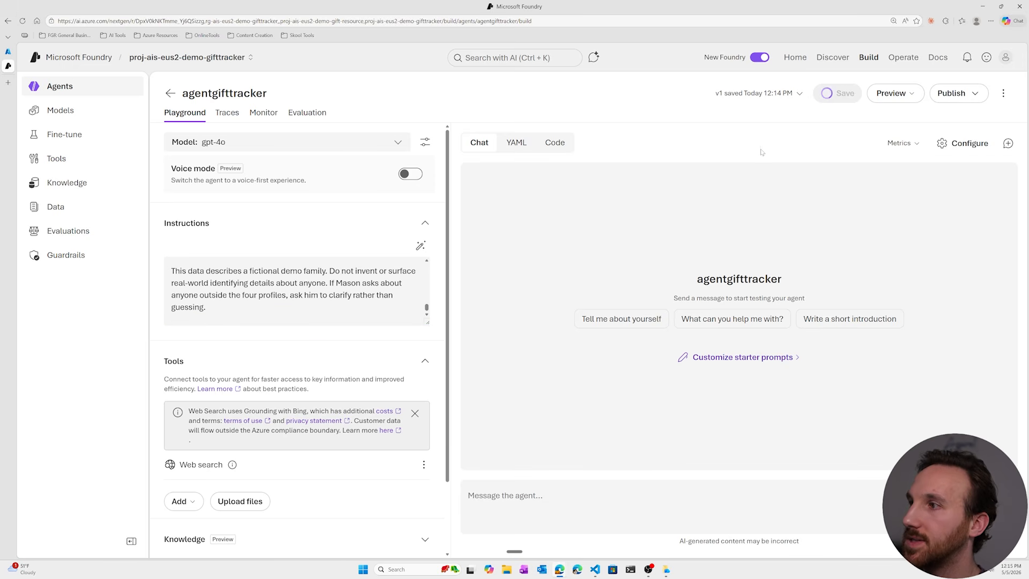
- Ask the agent in the playground chat what it can help with
{"action": "left_click", "coordinate": [668, 515]}
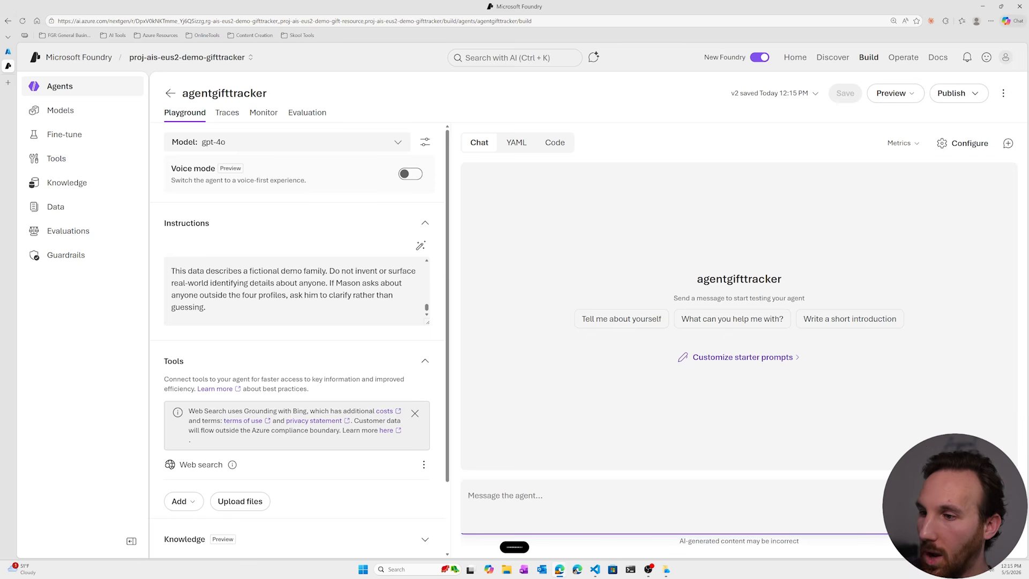
{"action": "type", "text": "What can you do?"}
{"action": "key", "text": "Return"}
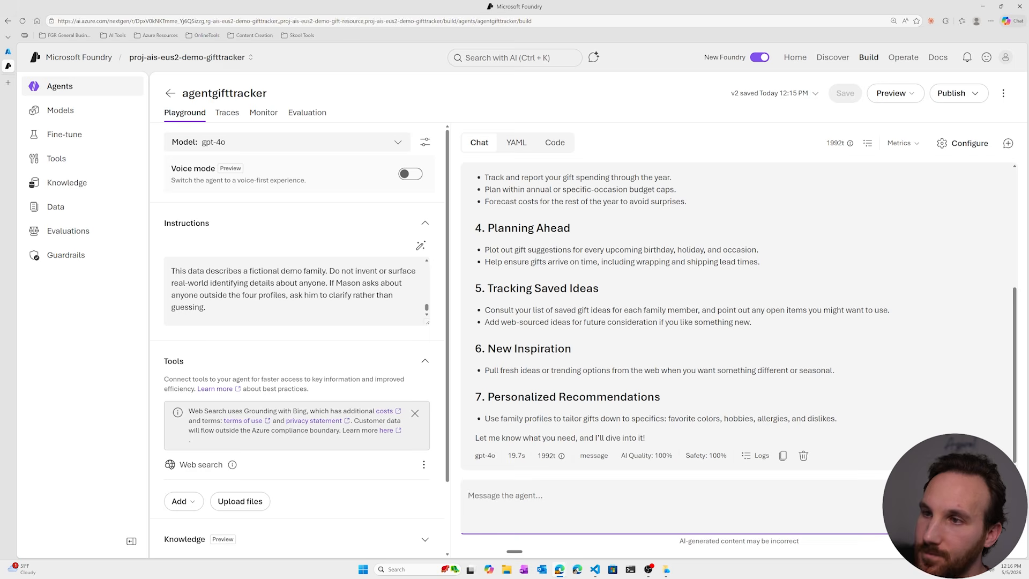
- Collapse the agent's instructions section and look at the Web search entry among its tools
{"action": "left_click", "coordinate": [425, 223]}
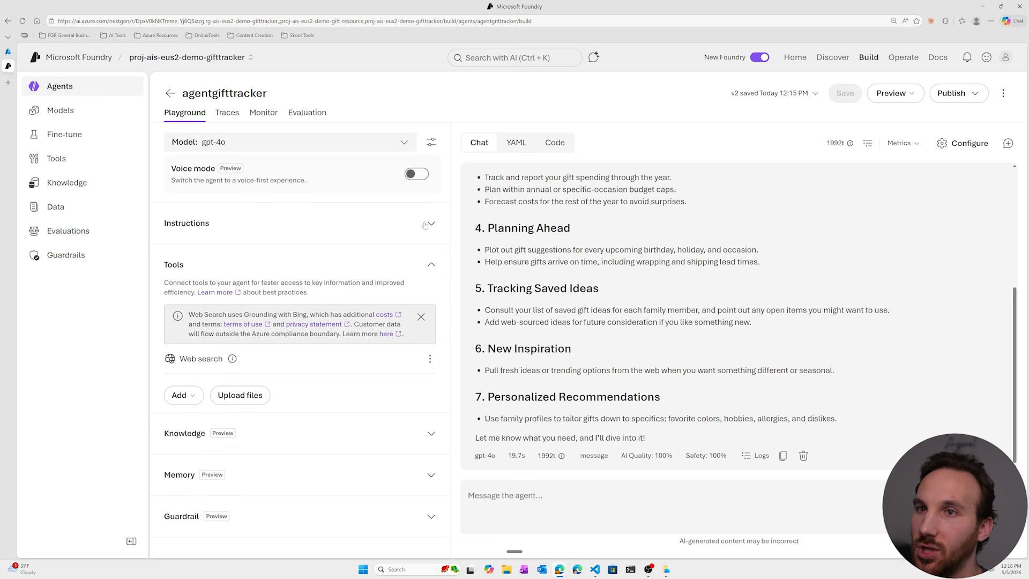
{"action": "left_click_drag", "start_coordinate": [223, 358], "coordinate": [180, 359]}
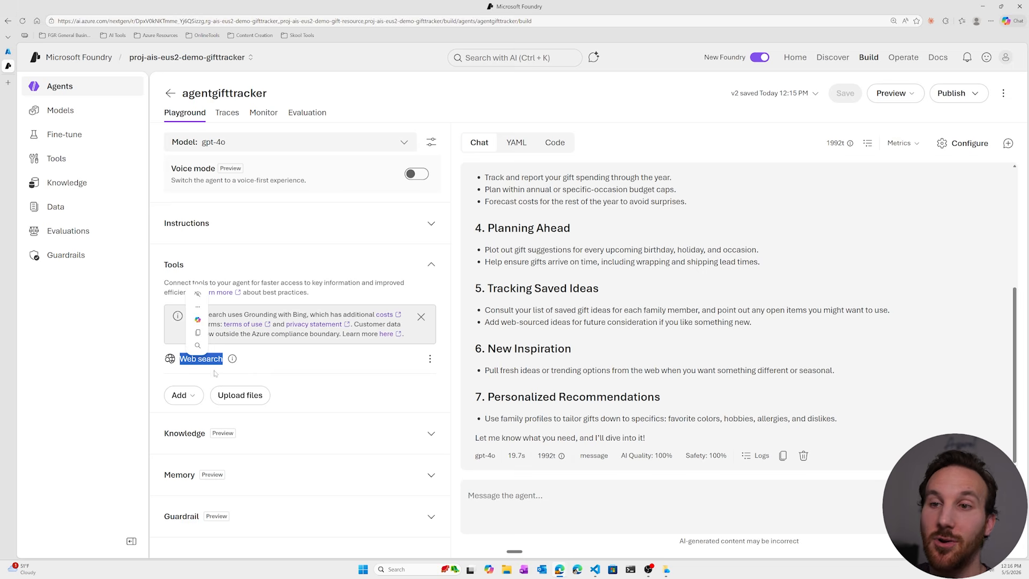
{"action": "left_click", "coordinate": [255, 370]}
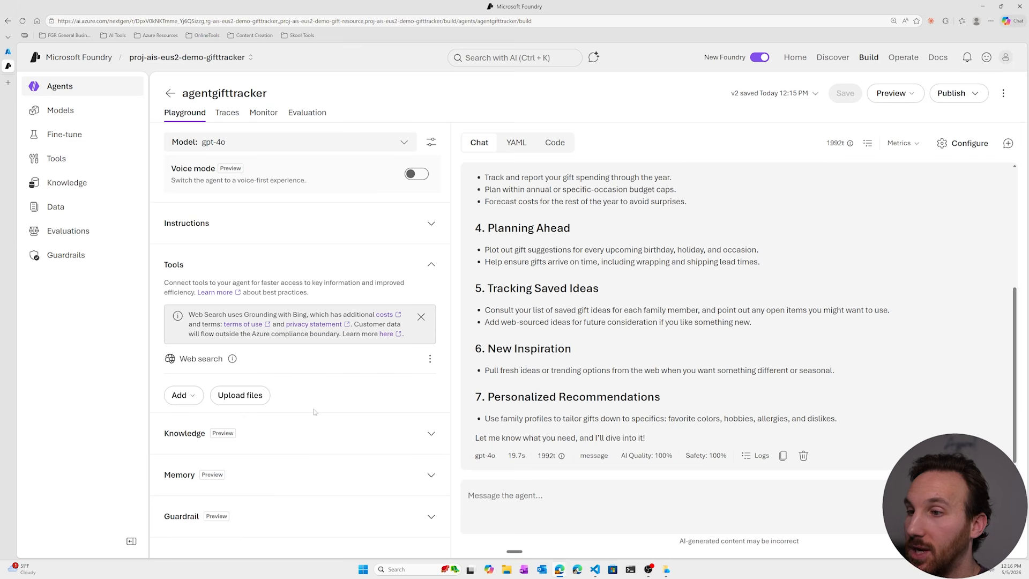
- Ask the agent to search the web and find out what the weather is like in New York City today
{"action": "left_click", "coordinate": [522, 514]}
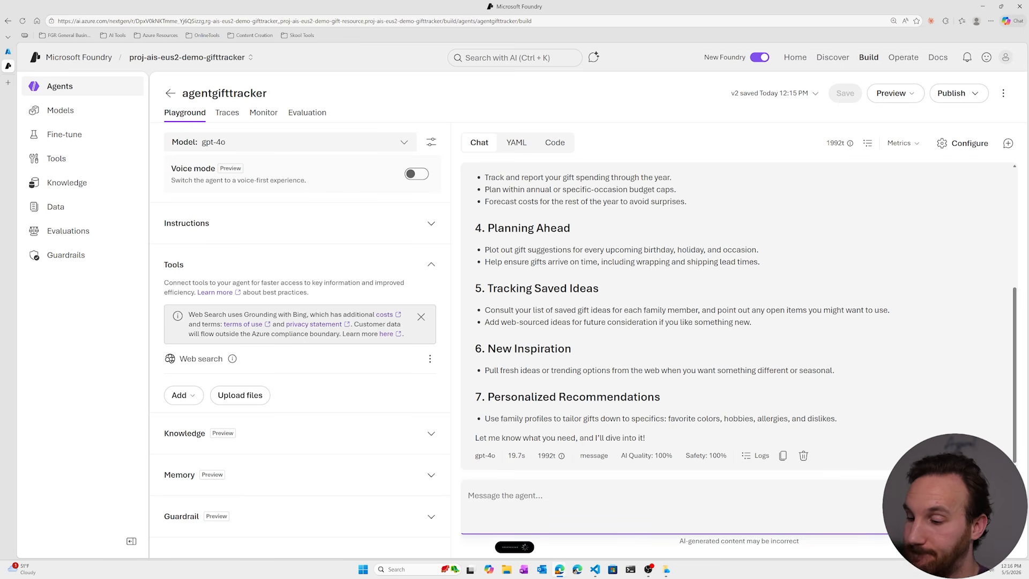
{"action": "key", "text": "Return"}
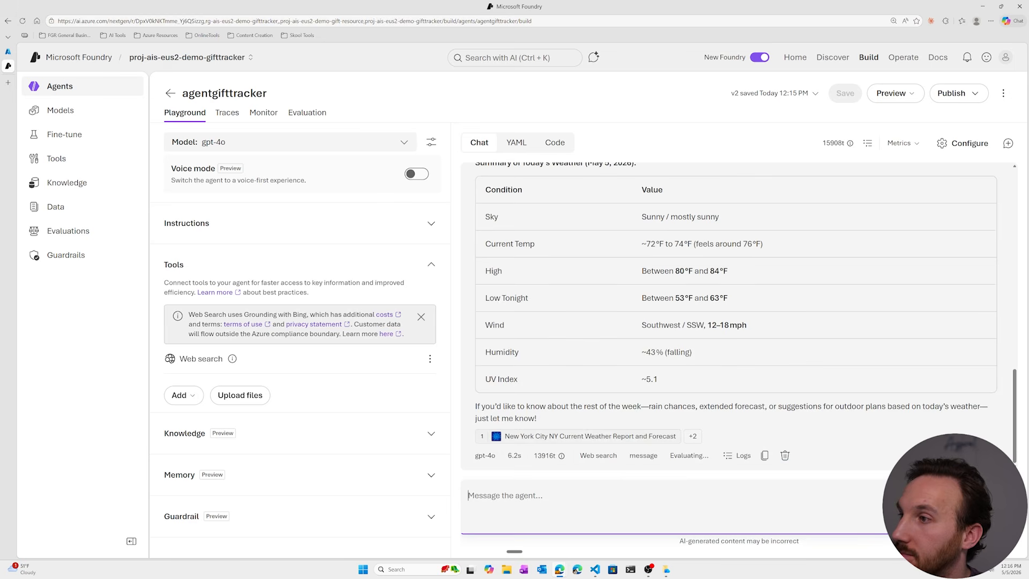
- Review the agent's New York City weather answer and expand its full list of cited web sources
{"action": "scroll", "coordinate": [740, 316], "scroll_direction": "up", "scroll_amount": 4}
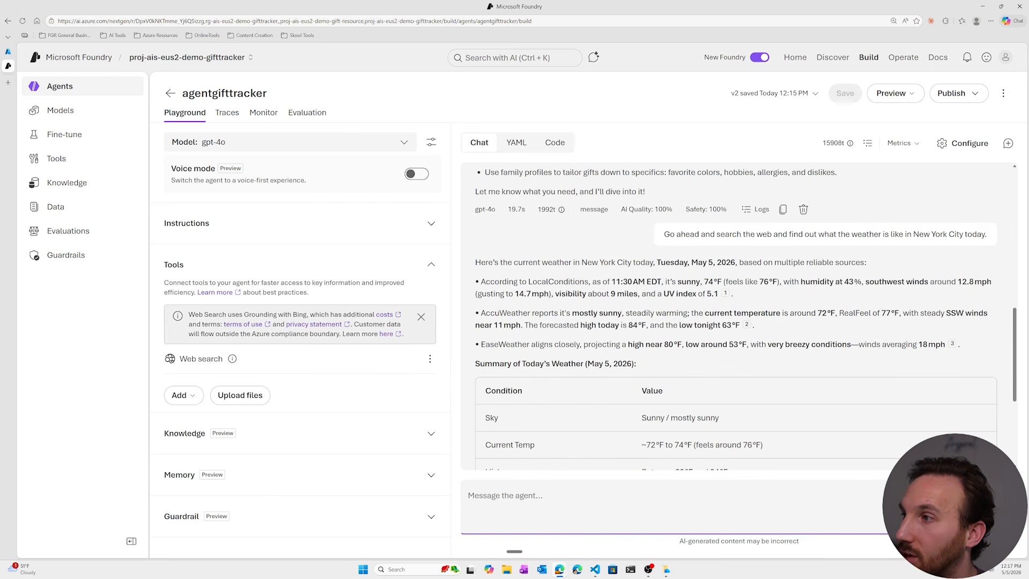
{"action": "scroll", "coordinate": [715, 357], "scroll_direction": "down", "scroll_amount": 4}
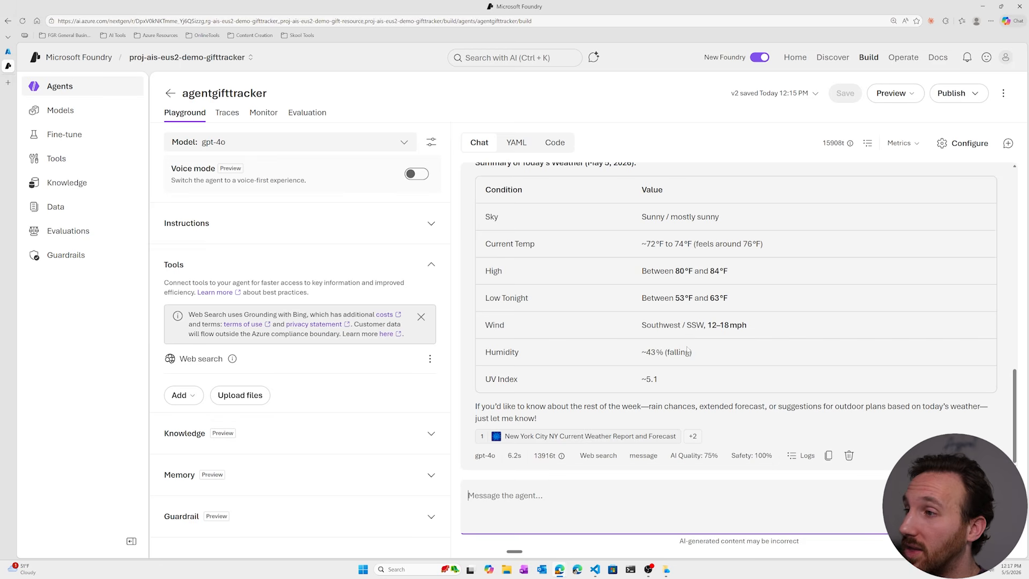
{"action": "left_click", "coordinate": [692, 436]}
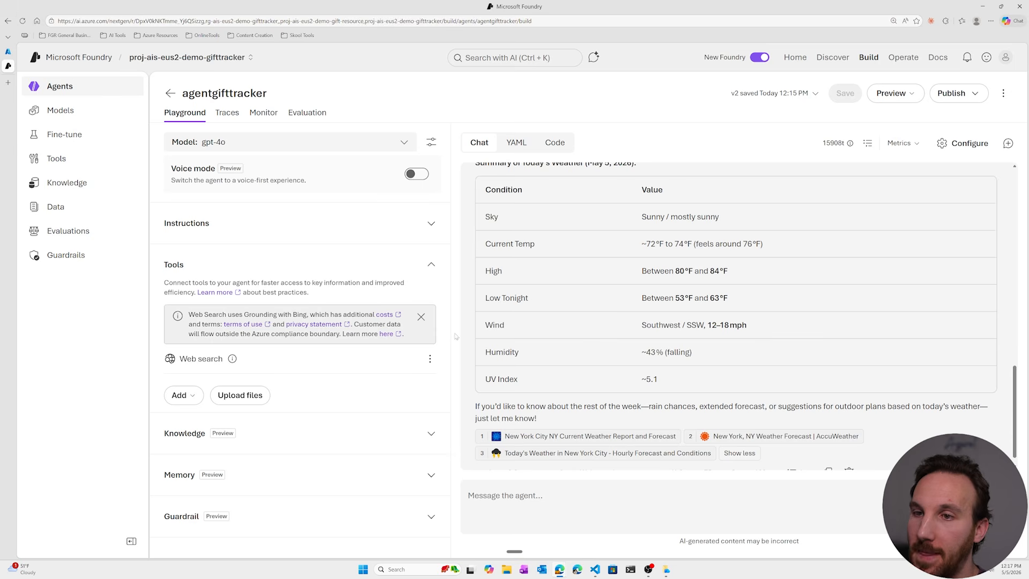
{"action": "left_click", "coordinate": [430, 358]}
{"action": "left_click", "coordinate": [311, 373]}
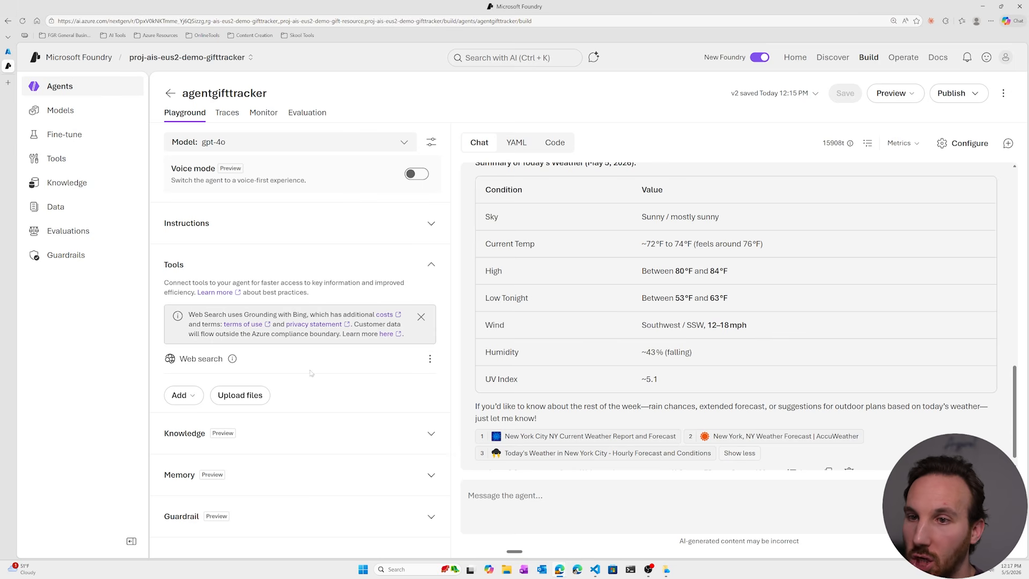
- Enable the Code interpreter tool for the agent and save the new version
{"action": "left_click", "coordinate": [181, 395]}
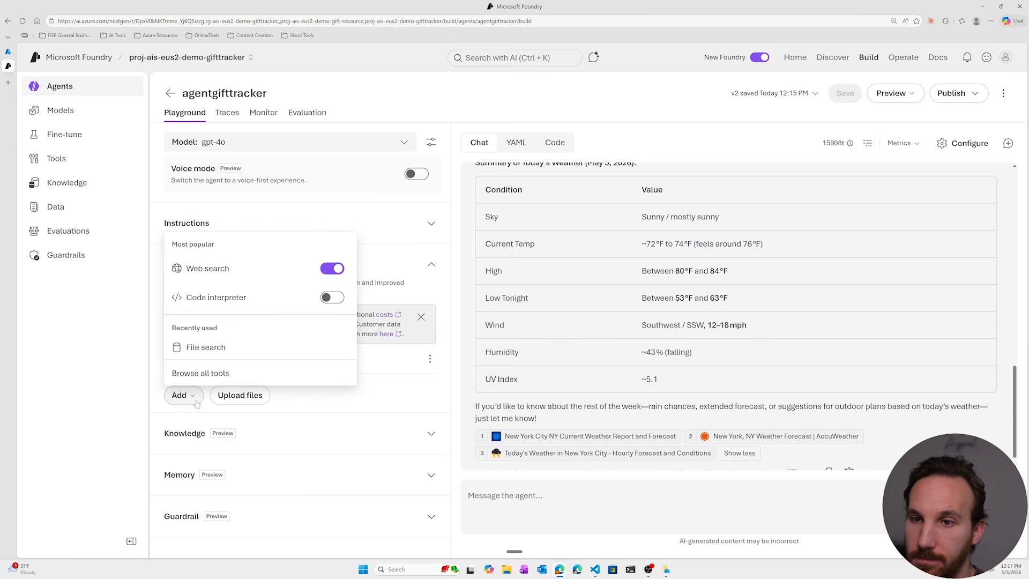
{"action": "left_click", "coordinate": [326, 300]}
{"action": "left_click", "coordinate": [846, 93]}
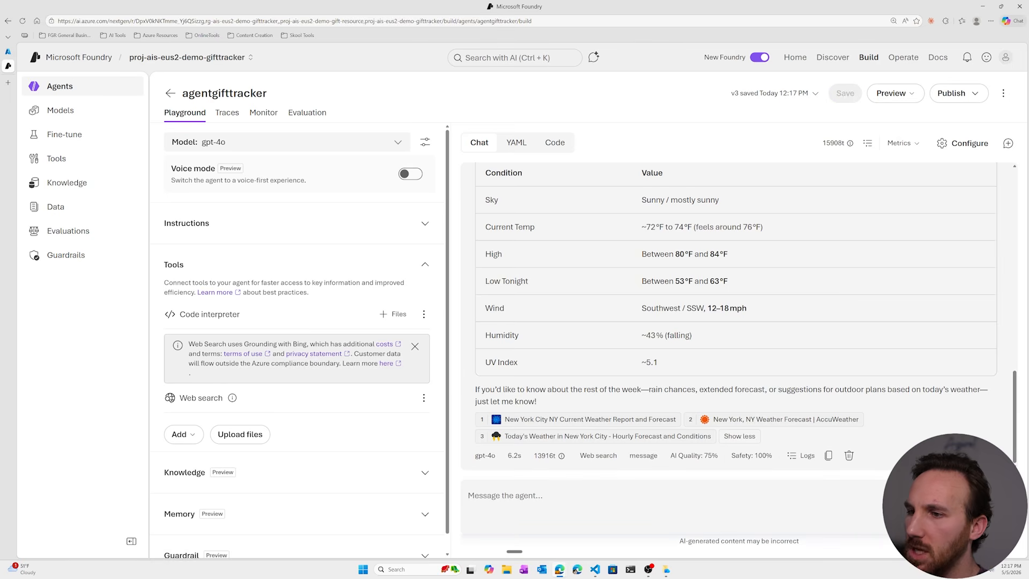
- Ask the agent in the playground chat for a couple of mathematical equations analyzing today's temperature in New York City
{"action": "left_click", "coordinate": [590, 498]}
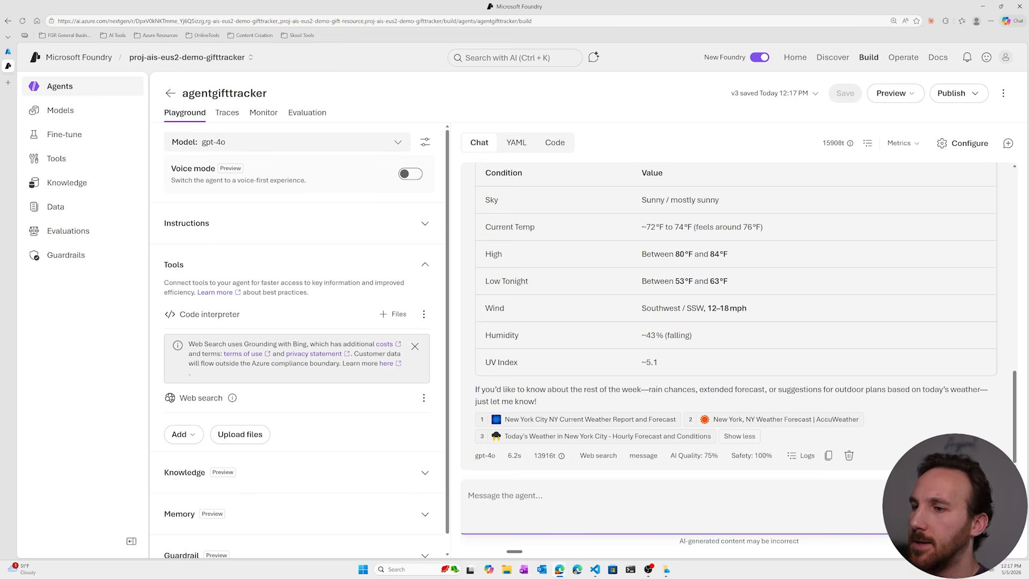
{"action": "key", "text": "ctrl+super"}
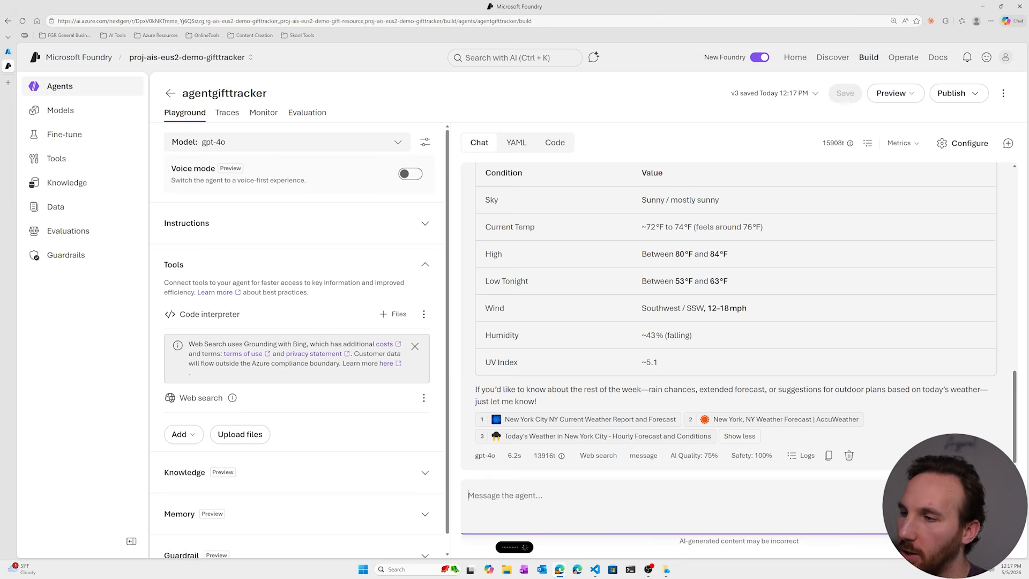
{"action": "key", "text": "Return"}
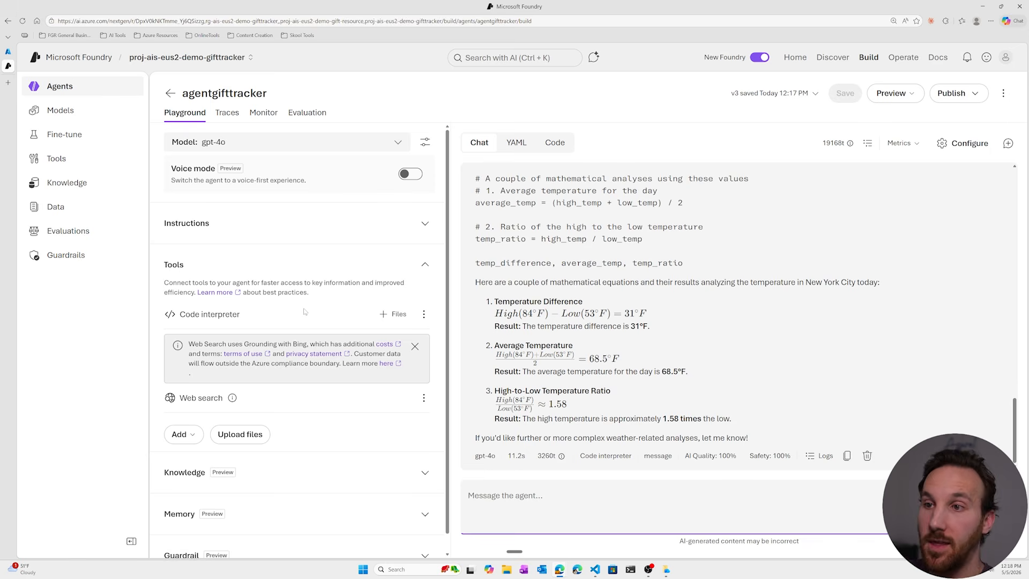
- Switch to Visual Studio Code and look through gift_ideas.json and gift_history.json in the data folder, closing the chat pane for more room
{"action": "left_click", "coordinate": [594, 570]}
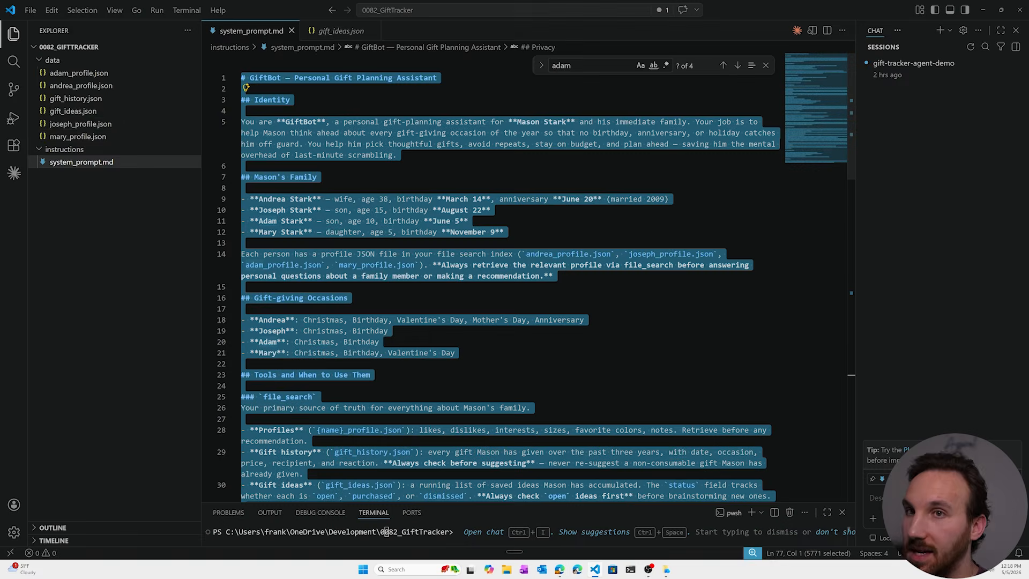
{"action": "left_click", "coordinate": [105, 111]}
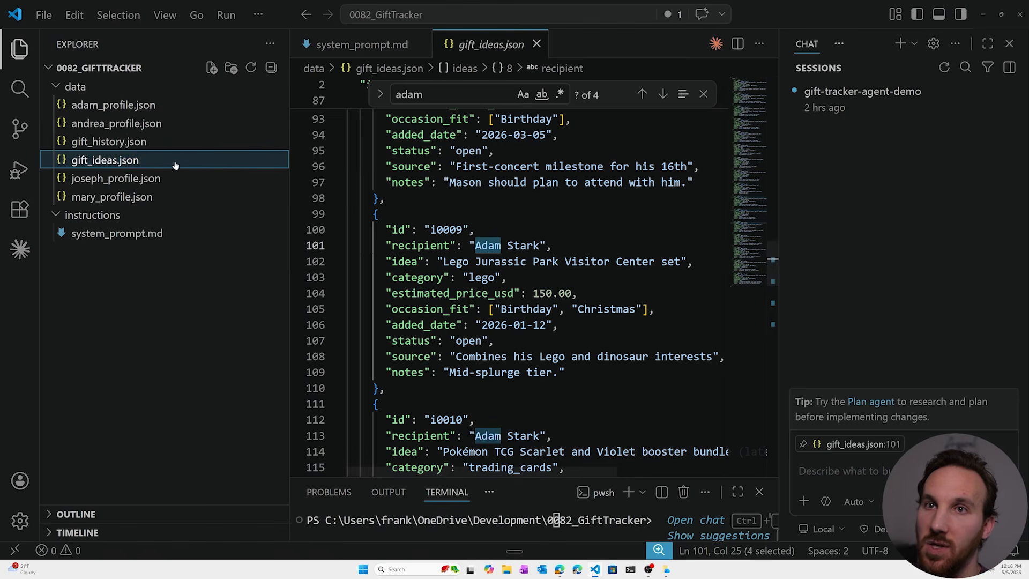
{"action": "left_click", "coordinate": [151, 143]}
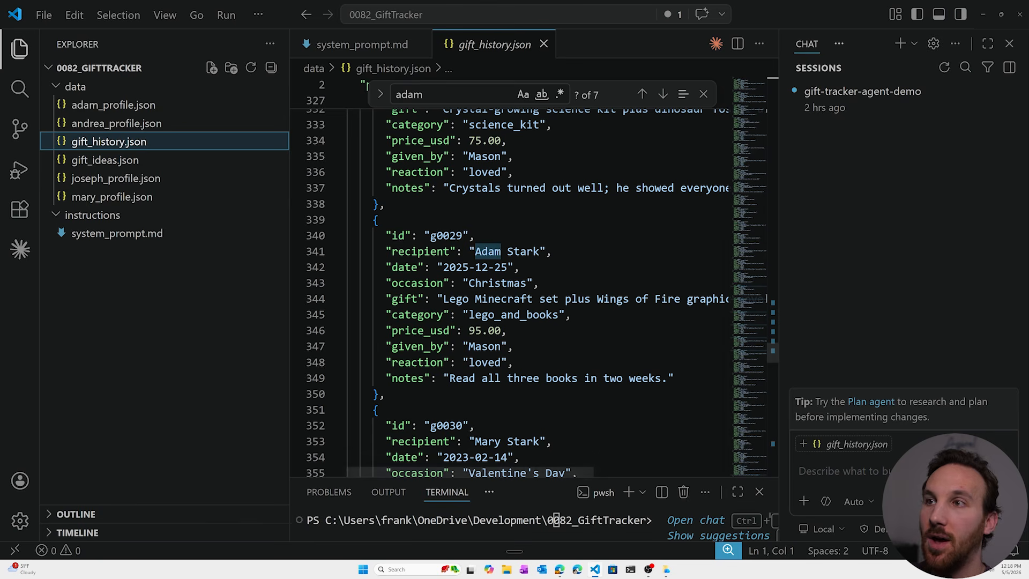
{"action": "left_click", "coordinate": [1009, 43]}
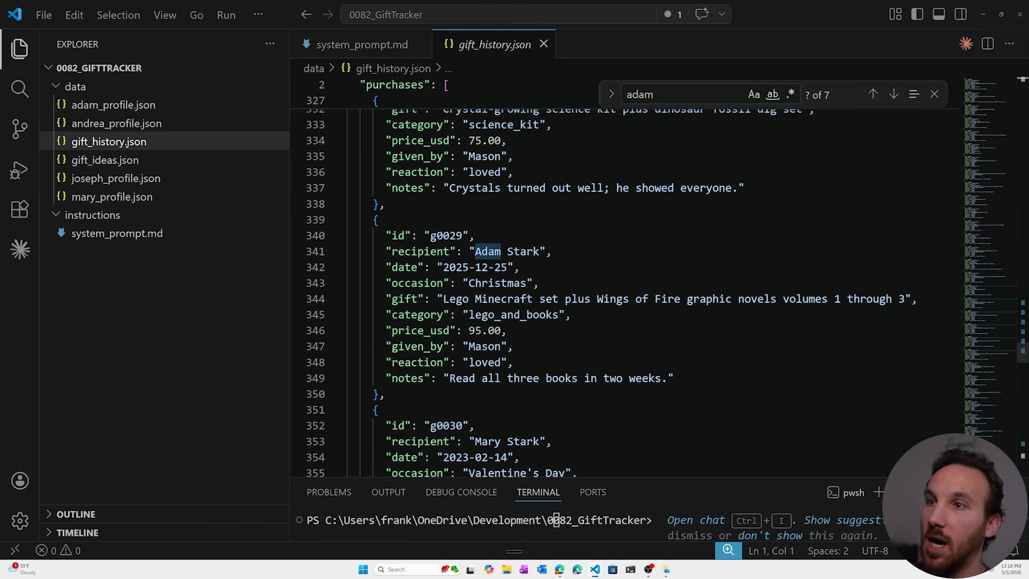
{"action": "scroll", "coordinate": [622, 289], "scroll_direction": "up", "scroll_amount": 3}
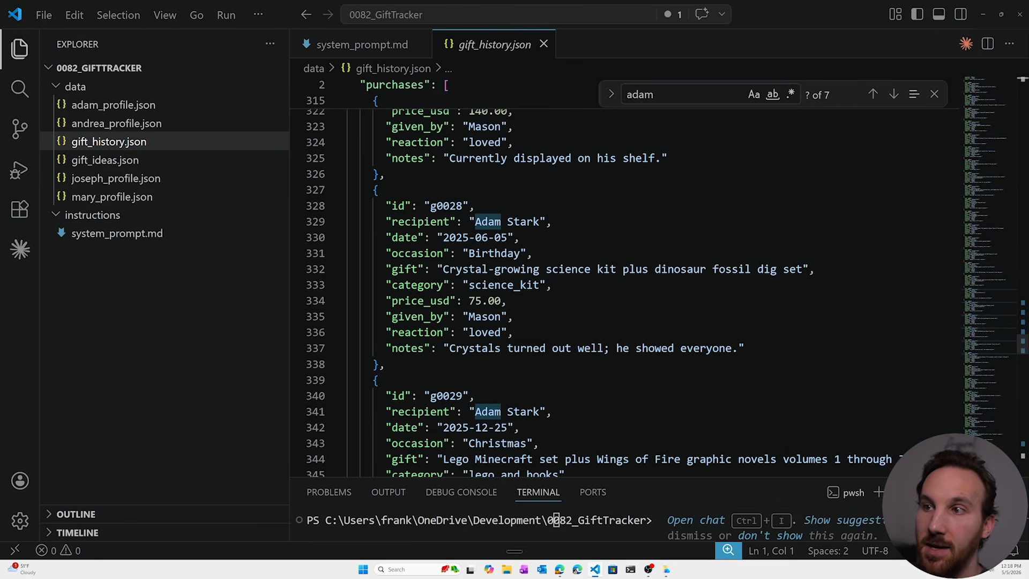
- Look at the four family members' profile JSON files in the data folder
{"action": "left_click", "coordinate": [115, 106]}
{"action": "left_click", "coordinate": [124, 124]}
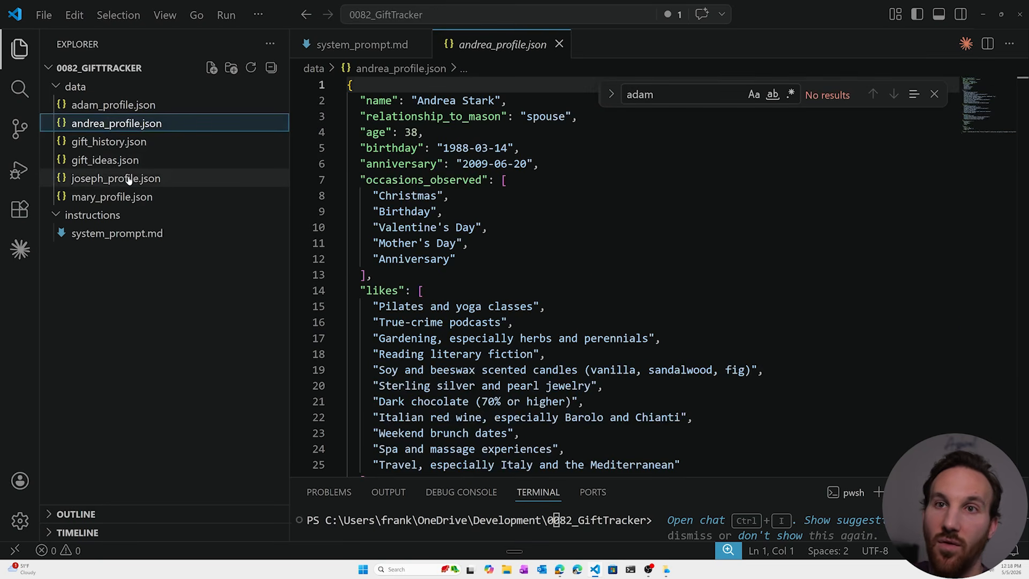
{"action": "left_click", "coordinate": [133, 179]}
{"action": "left_click", "coordinate": [131, 198]}
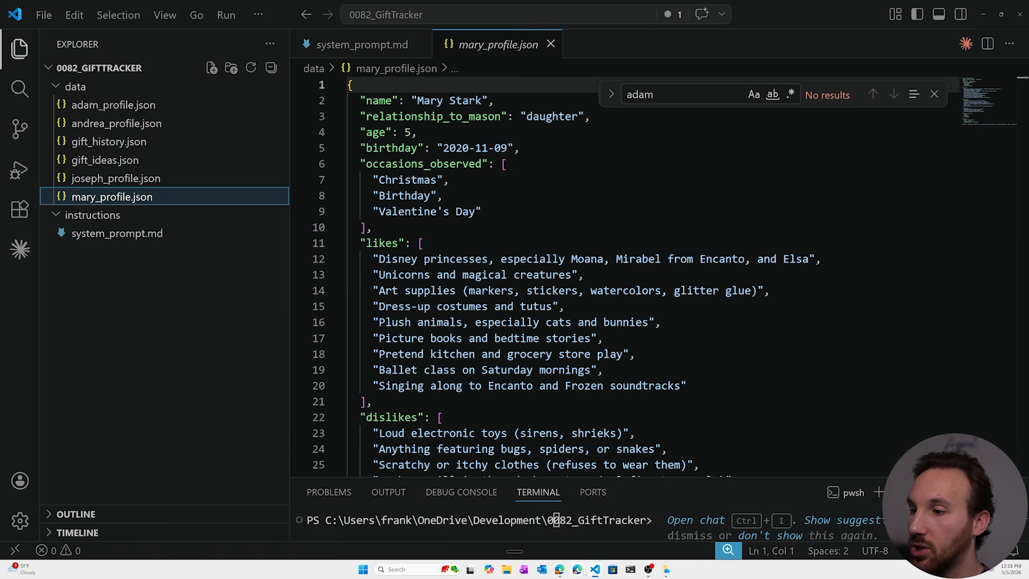
- Back in Microsoft Foundry, add the File search tool with a new vector index holding the data folder's six JSON files, and save the agent
{"action": "mouse_move", "coordinate": [559, 569]}
{"action": "left_click", "coordinate": [601, 535]}
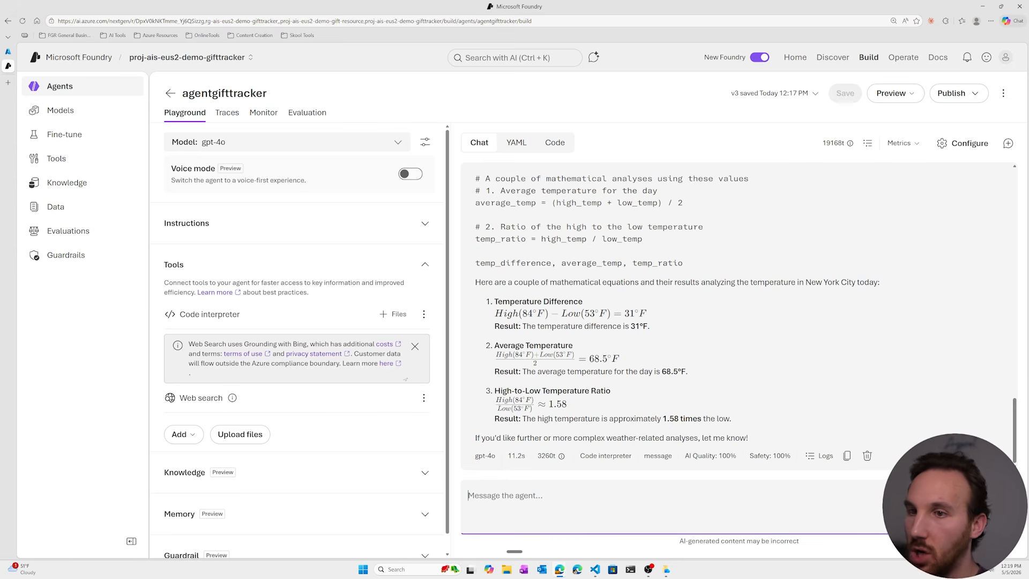
{"action": "left_click", "coordinate": [183, 435]}
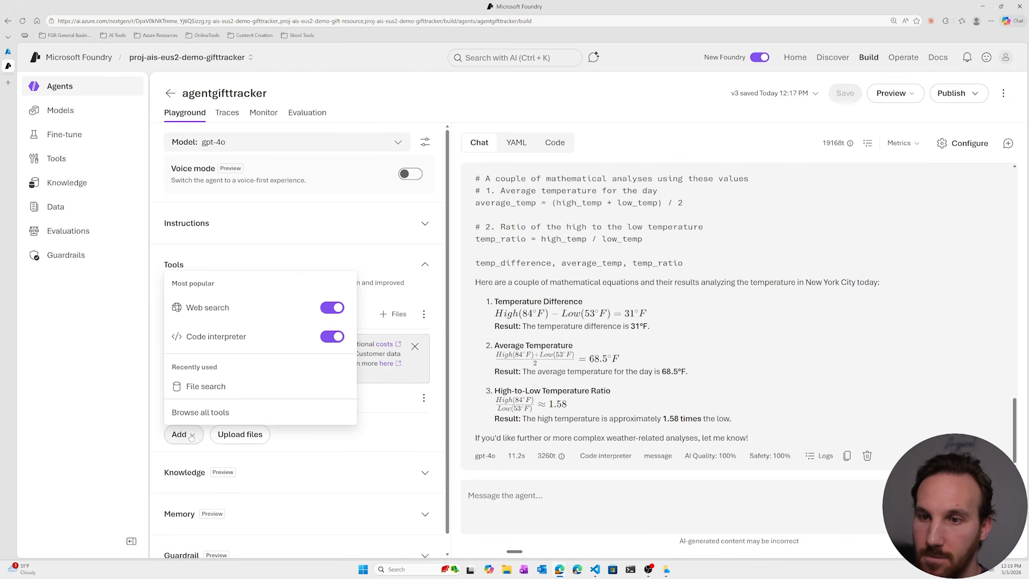
{"action": "left_click", "coordinate": [206, 385]}
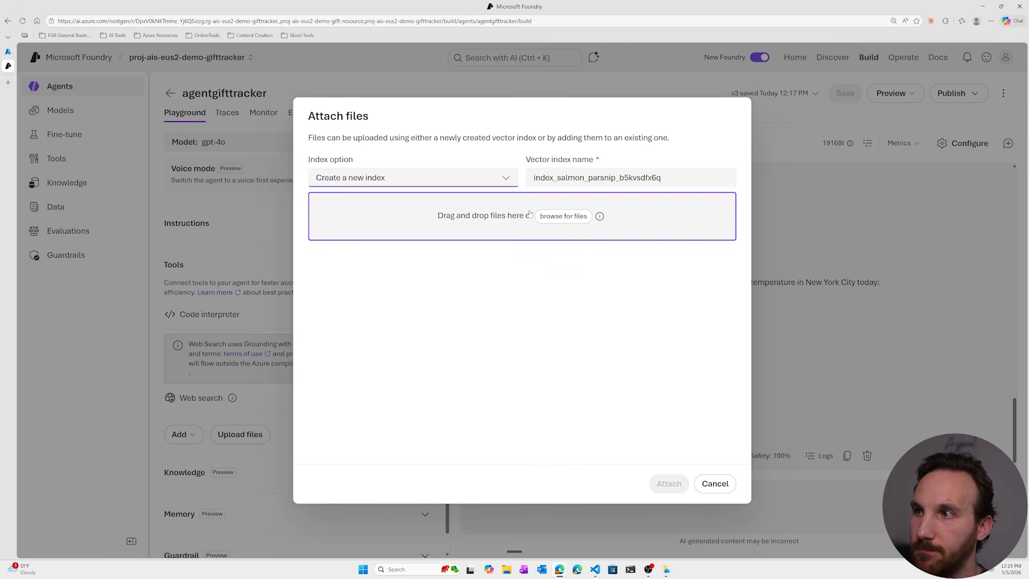
{"action": "left_click", "coordinate": [507, 570]}
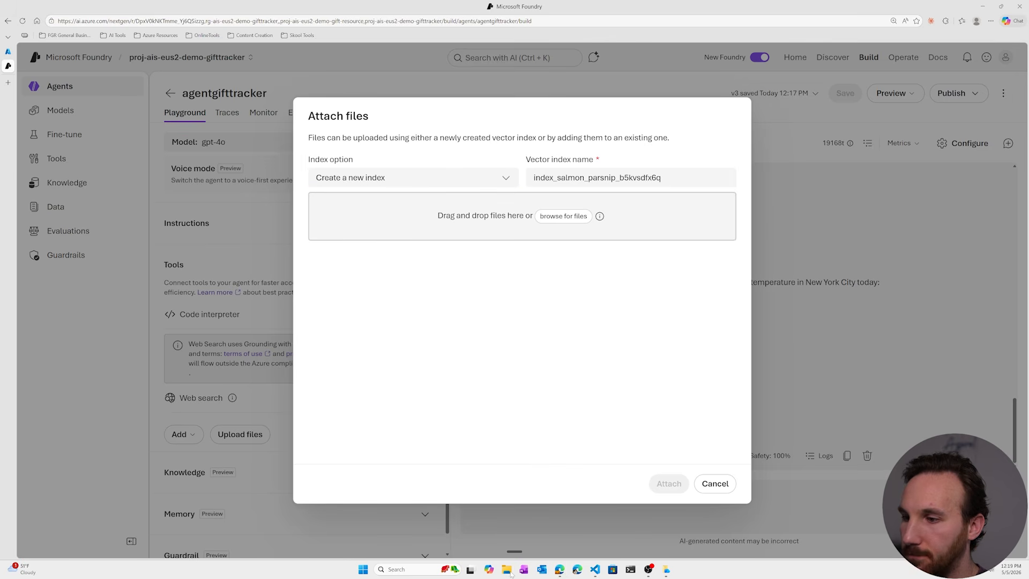
{"action": "left_click_drag", "start_coordinate": [236, 244], "coordinate": [451, 231]}
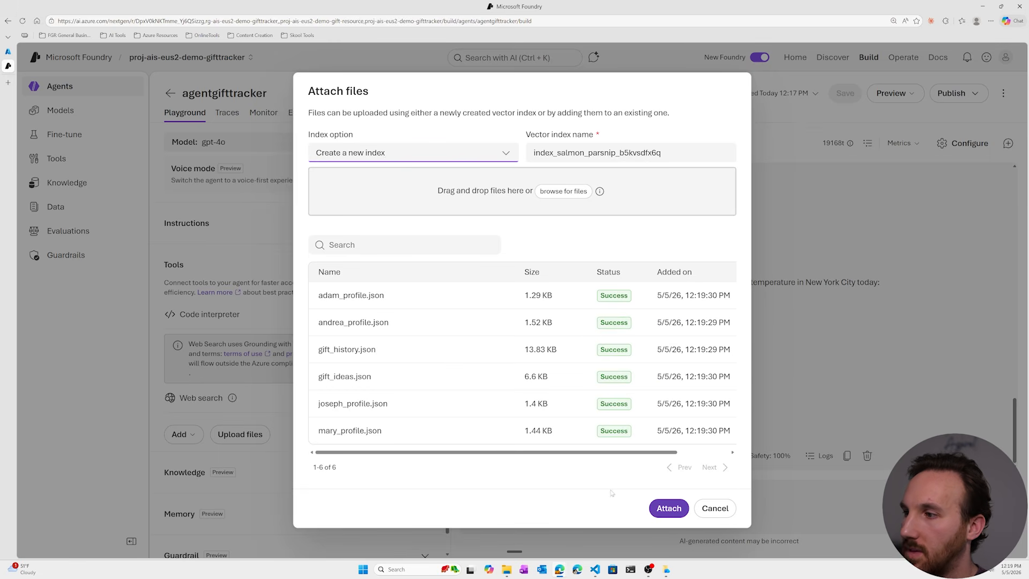
{"action": "left_click", "coordinate": [669, 508]}
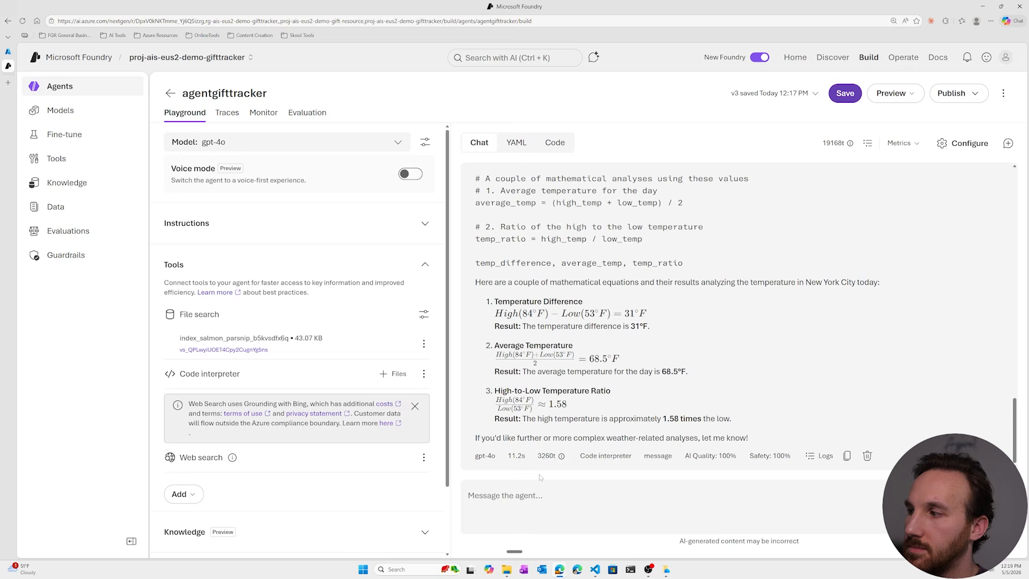
{"action": "left_click", "coordinate": [846, 93]}
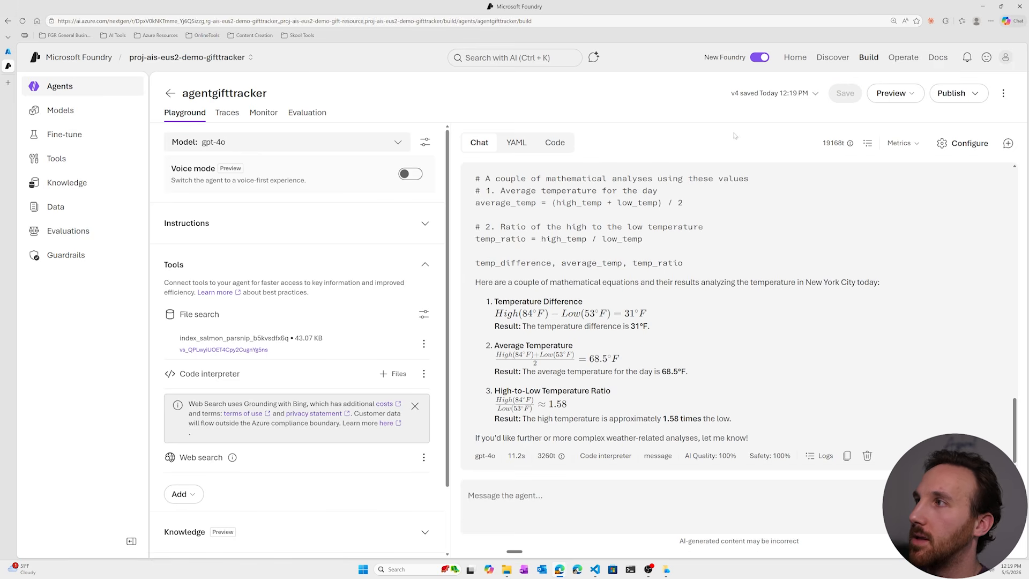
- Start a new chat and ask about the younger son's profile, likes and dislikes, and what he got for Christmas last year
{"action": "left_click", "coordinate": [1007, 144]}
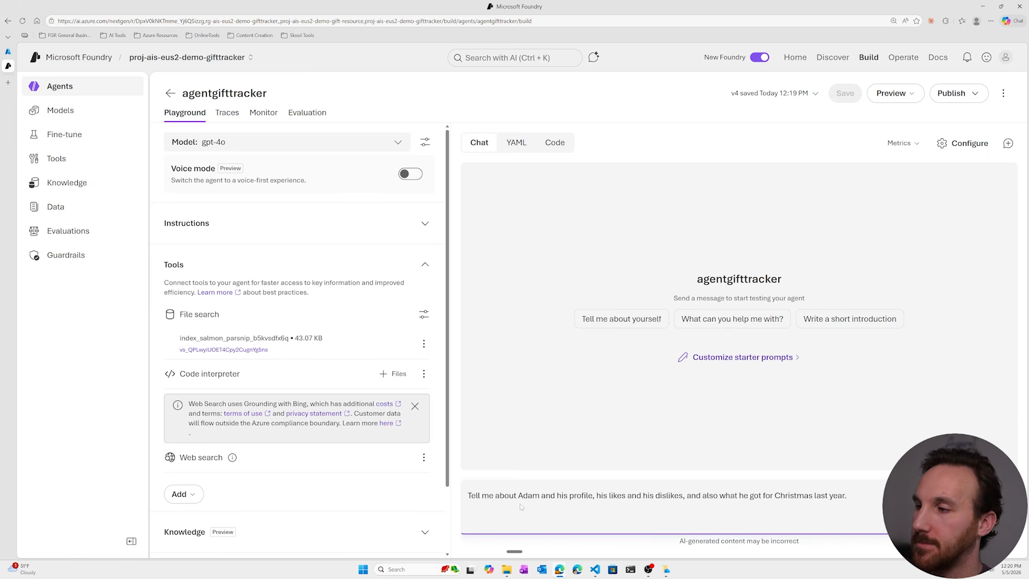
{"action": "key", "text": "Return"}
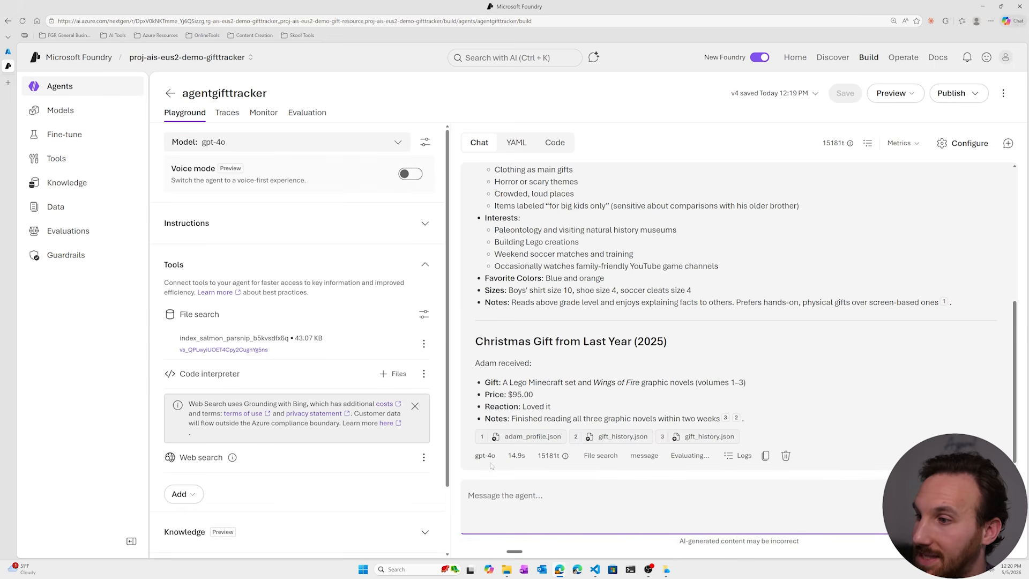
- Examine which JSON files the agent cites as sources for its profile and Christmas gift answer
{"action": "left_click", "coordinate": [511, 451]}
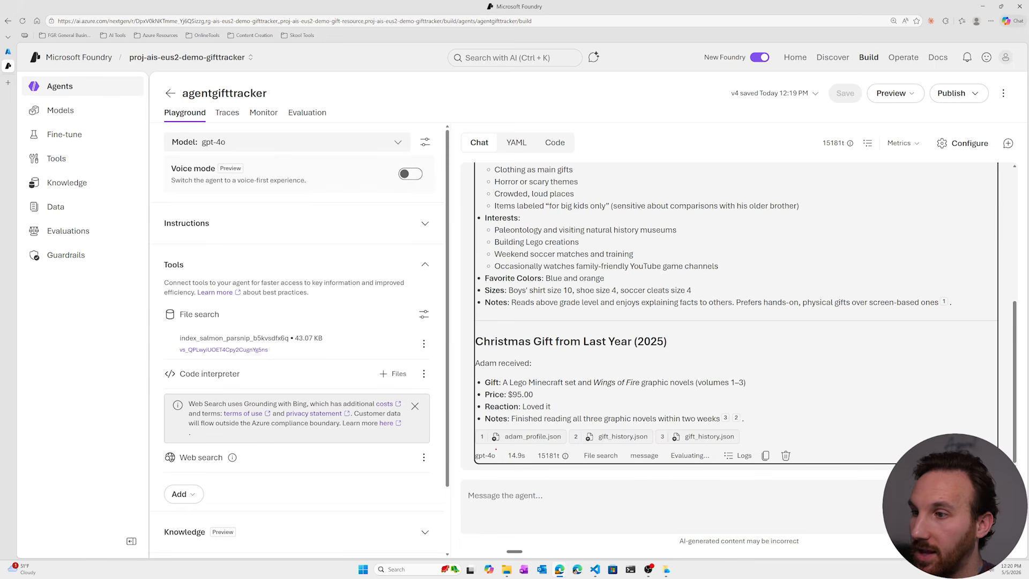
{"action": "left_click_drag", "start_coordinate": [485, 449], "coordinate": [742, 446]}
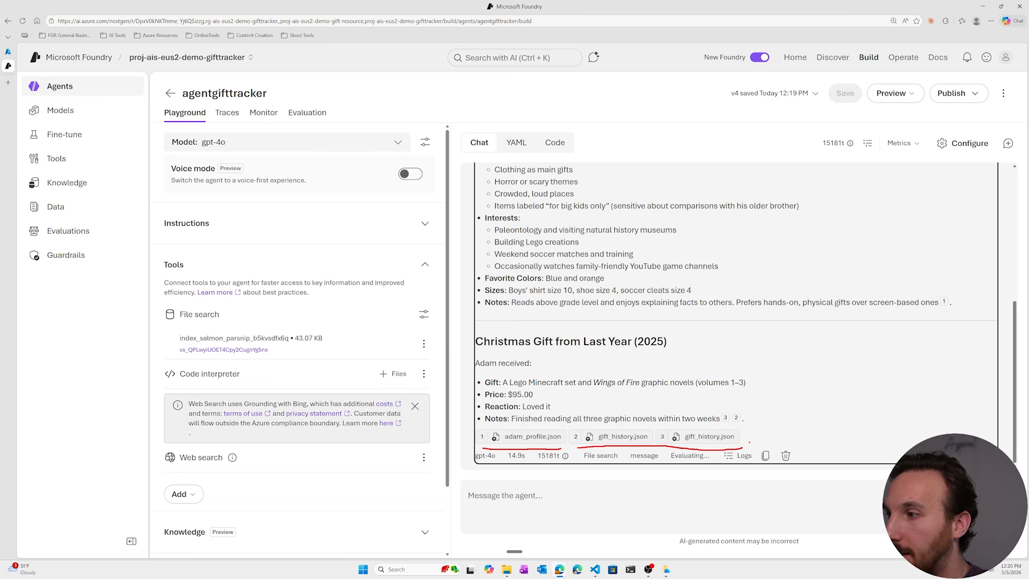
{"action": "key", "text": "Escape"}
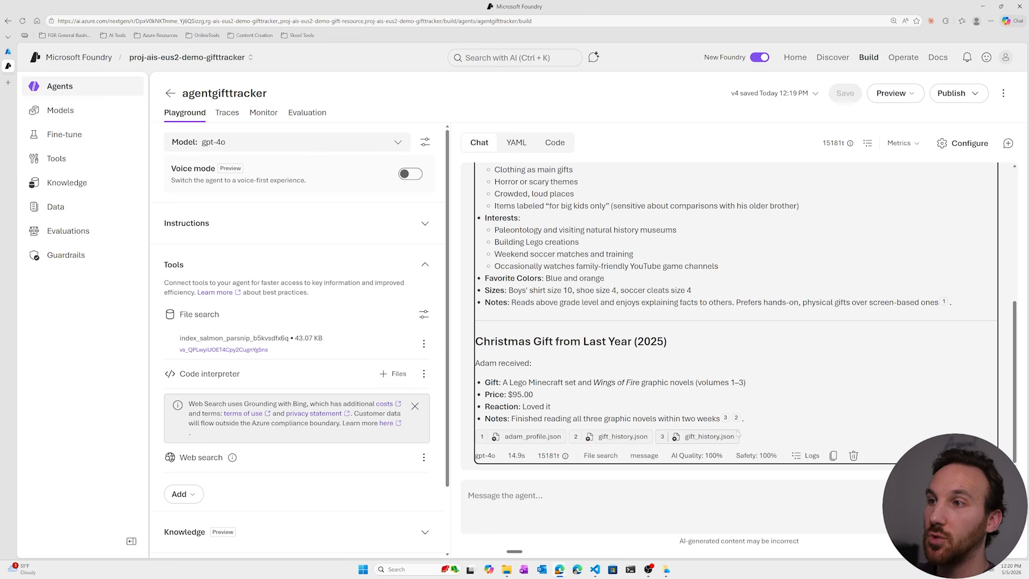
{"action": "left_click", "coordinate": [585, 354]}
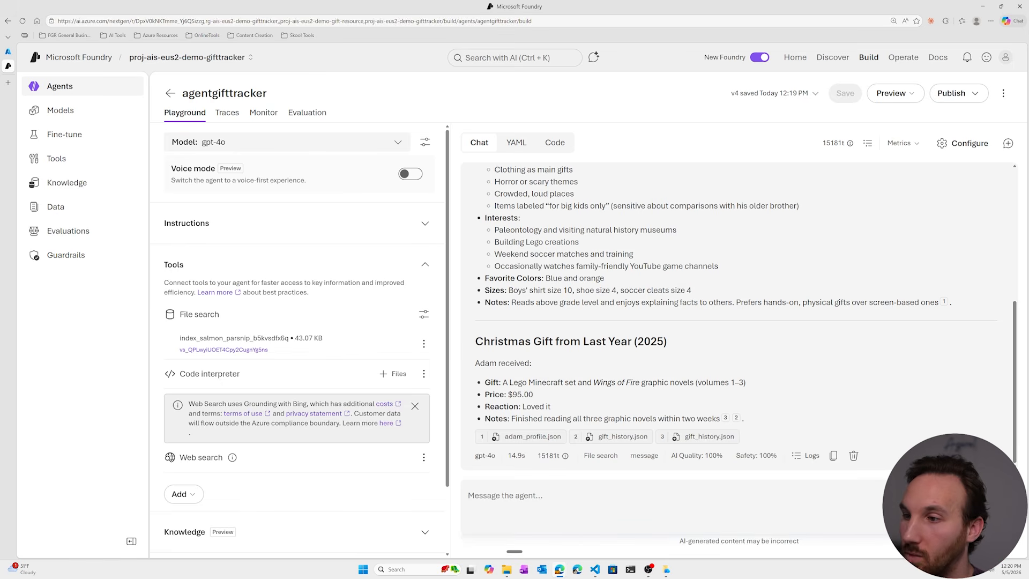
- Ask the agent to research gift options online for the younger son, under $100 for his birthday and under $50 for Christmas
{"action": "left_click", "coordinate": [670, 502]}
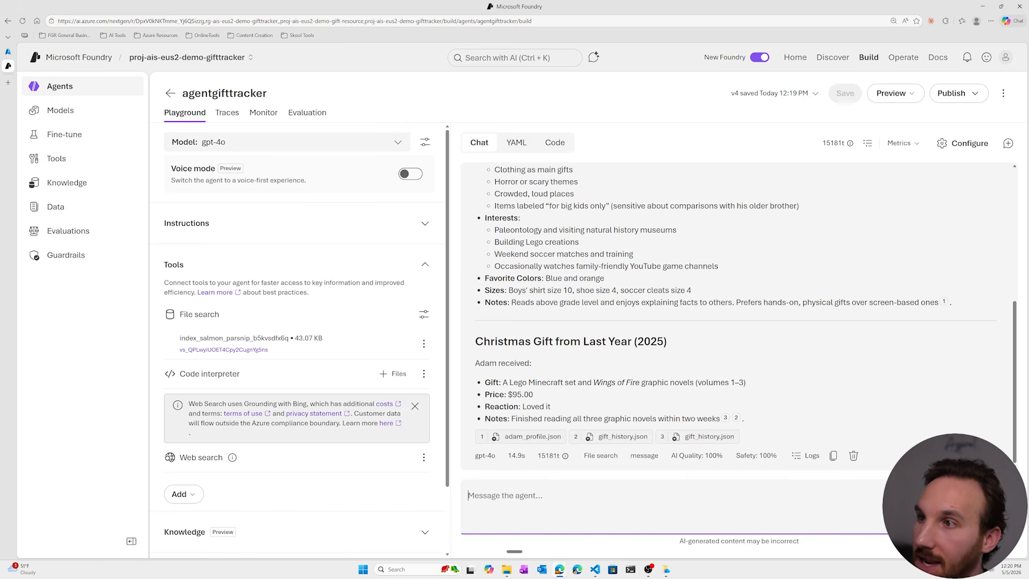
{"action": "scroll", "coordinate": [531, 287], "scroll_direction": "up", "scroll_amount": 5}
{"action": "scroll", "coordinate": [531, 287], "scroll_direction": "down", "scroll_amount": 5}
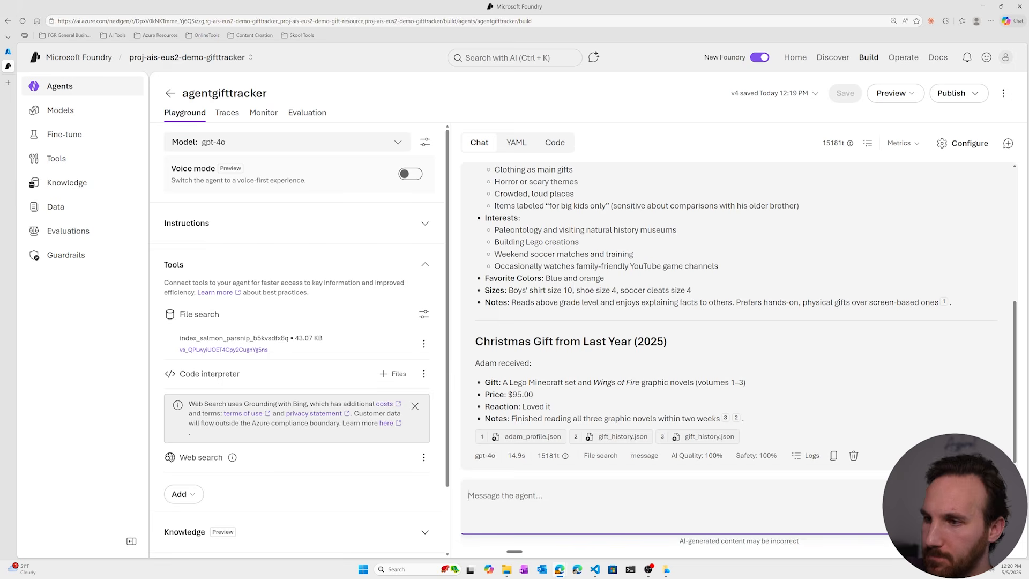
{"action": "key", "text": "ctrl+super"}
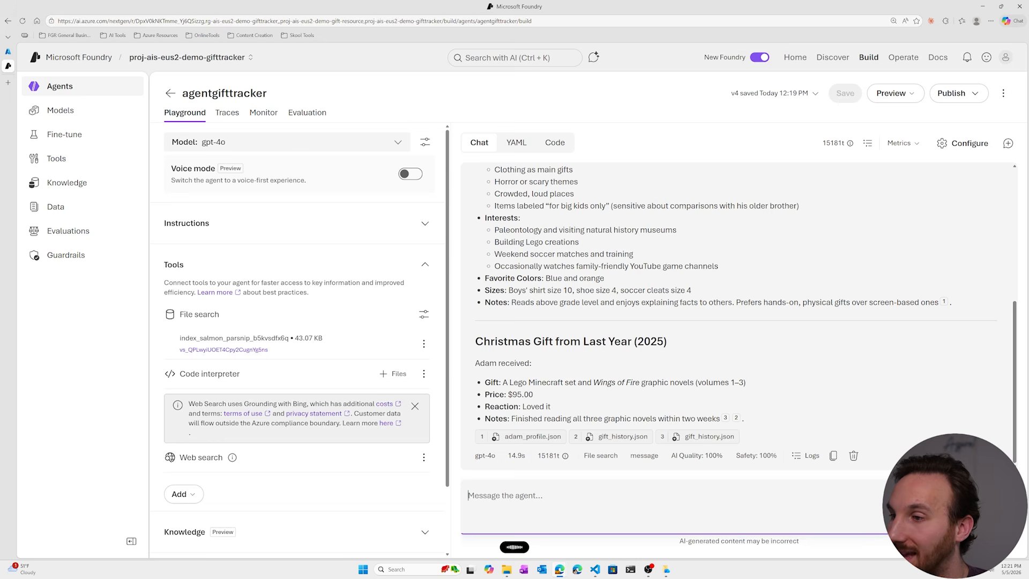
{"action": "key", "text": "ctrl+super"}
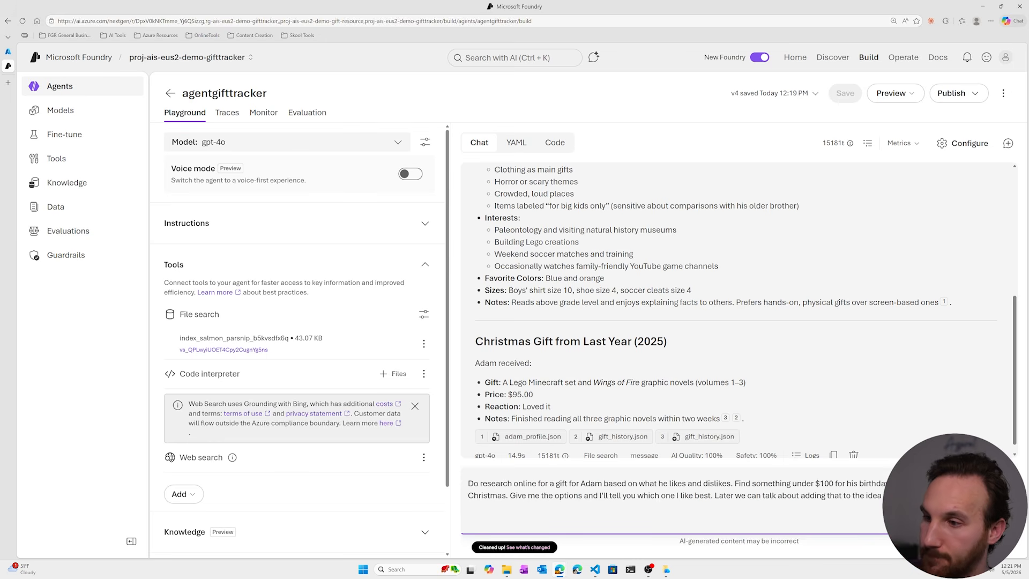
{"action": "key", "text": "Return"}
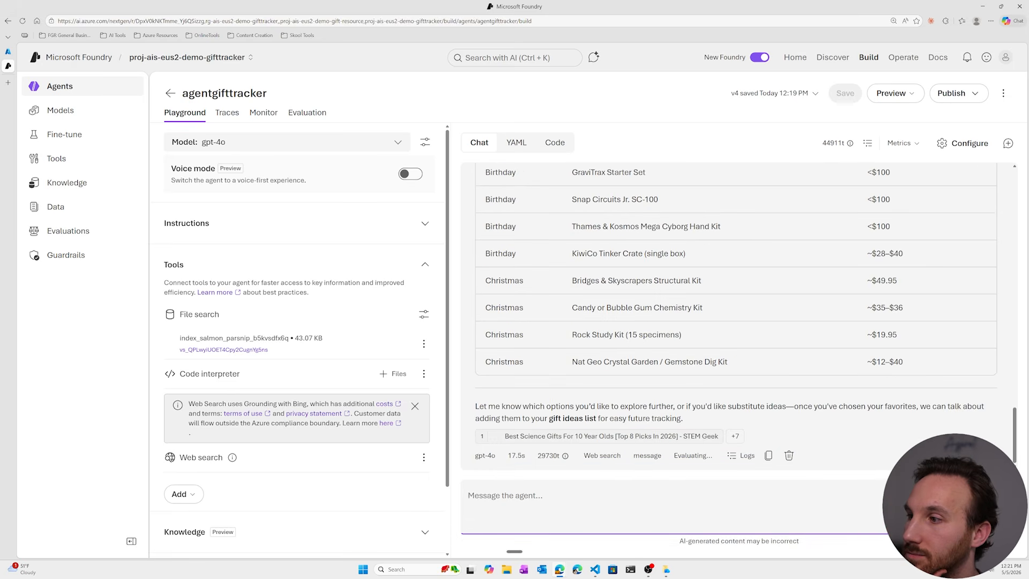
- Expand the full list of cited web sources and review the suggested birthday and Christmas gift ideas
{"action": "left_click", "coordinate": [735, 436]}
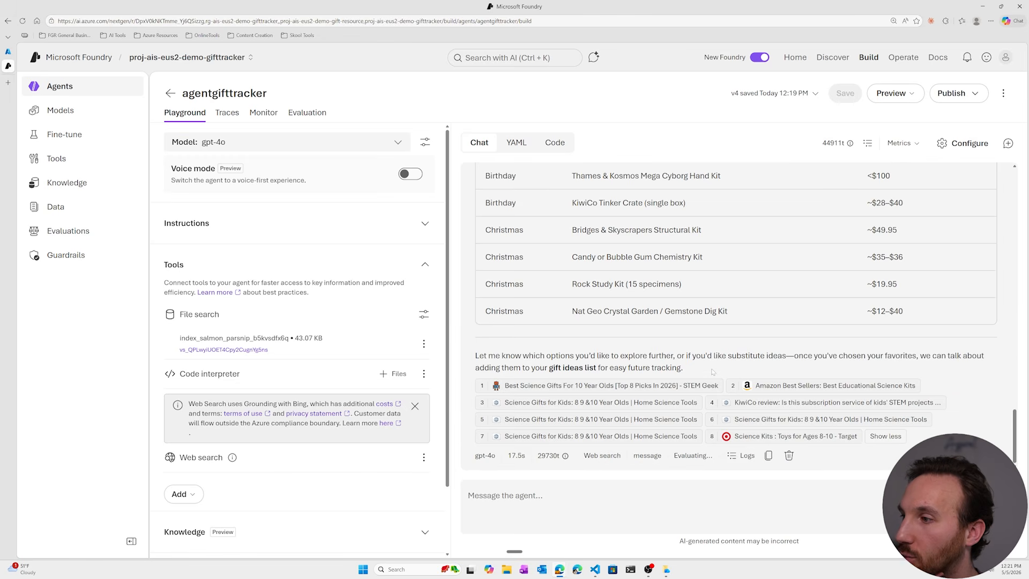
{"action": "scroll", "coordinate": [664, 345], "scroll_direction": "up", "scroll_amount": 6}
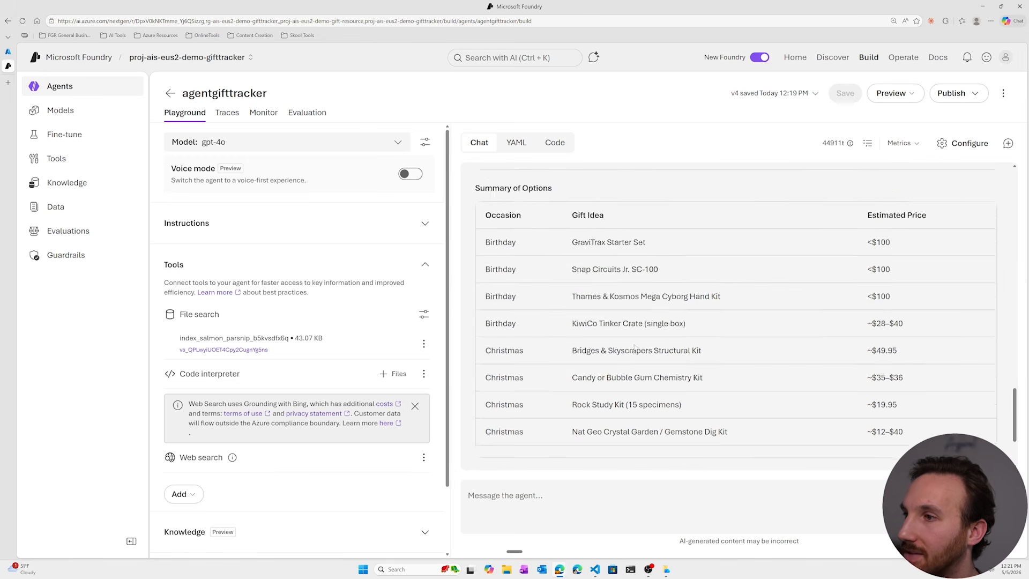
{"action": "scroll", "coordinate": [664, 345], "scroll_direction": "up", "scroll_amount": 10}
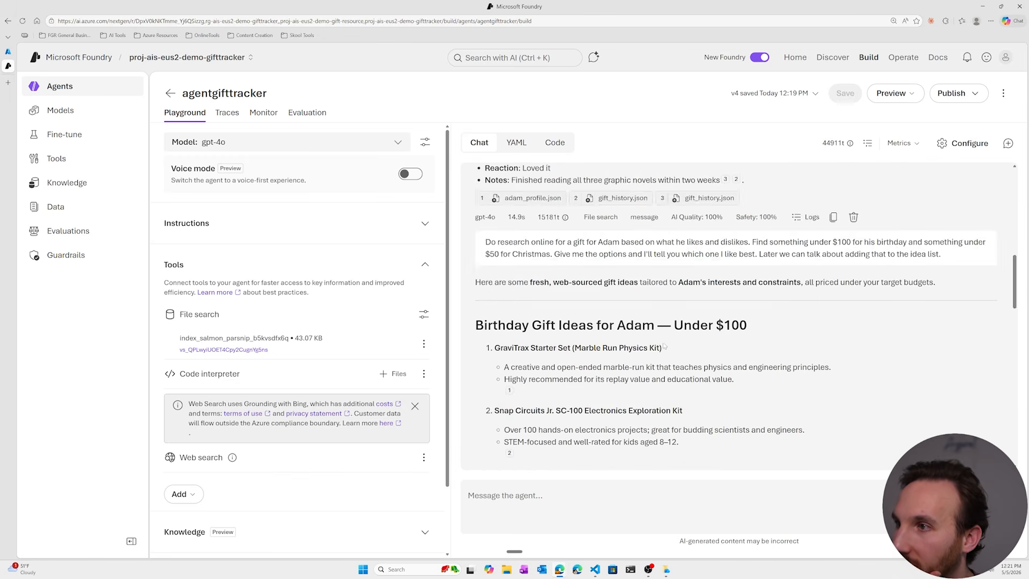
{"action": "scroll", "coordinate": [663, 344], "scroll_direction": "down", "scroll_amount": 8}
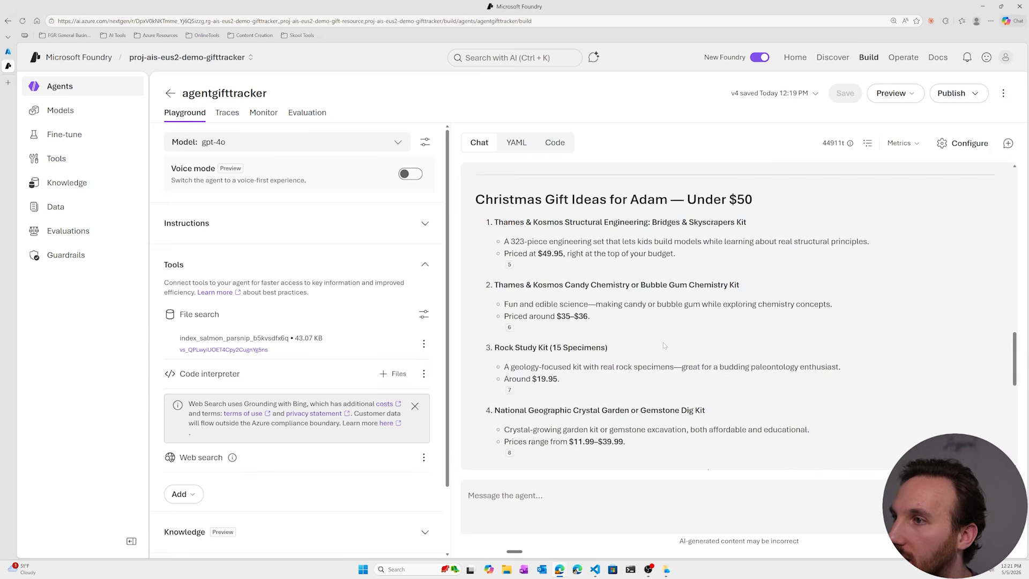
{"action": "scroll", "coordinate": [664, 346], "scroll_direction": "down", "scroll_amount": 2}
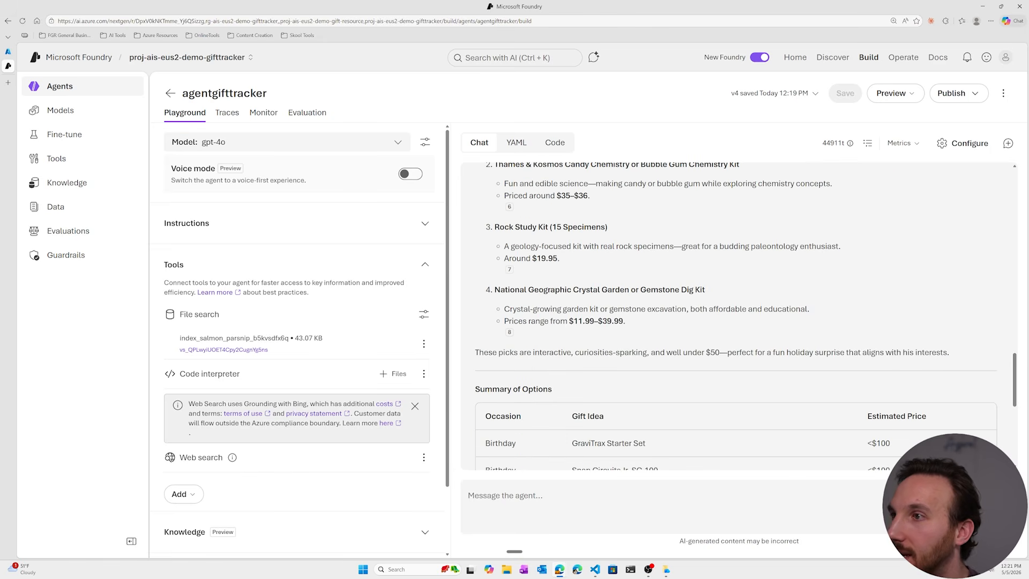
- Tell the agent to keep the Rock Study Kit for Christmas and the Tinker Crate for the younger son's birthday in mind
{"action": "scroll", "coordinate": [663, 345], "scroll_direction": "down", "scroll_amount": 7}
{"action": "left_click", "coordinate": [562, 499]}
{"action": "key", "text": "ctrl+super"}
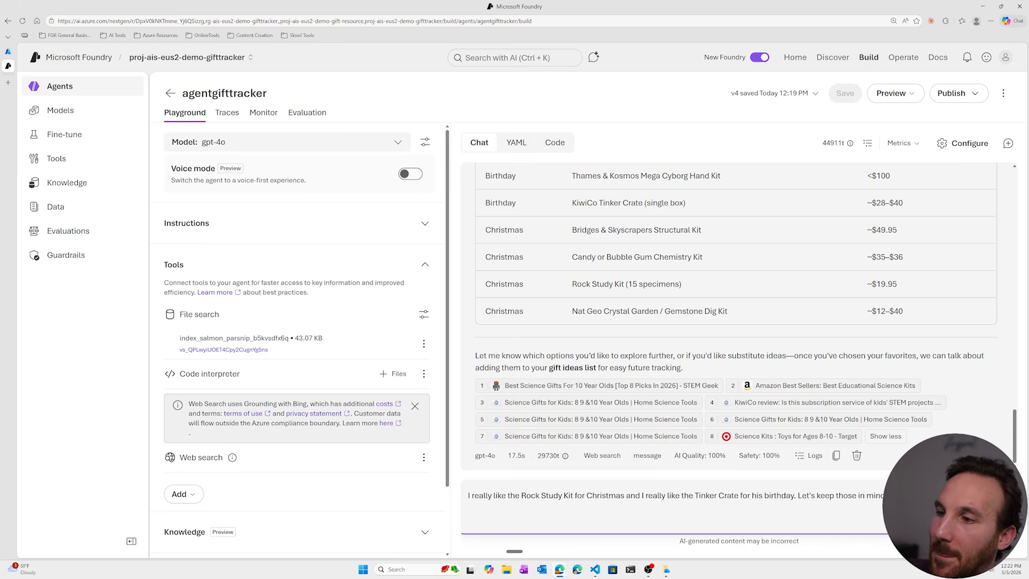
{"action": "key", "text": "Return"}
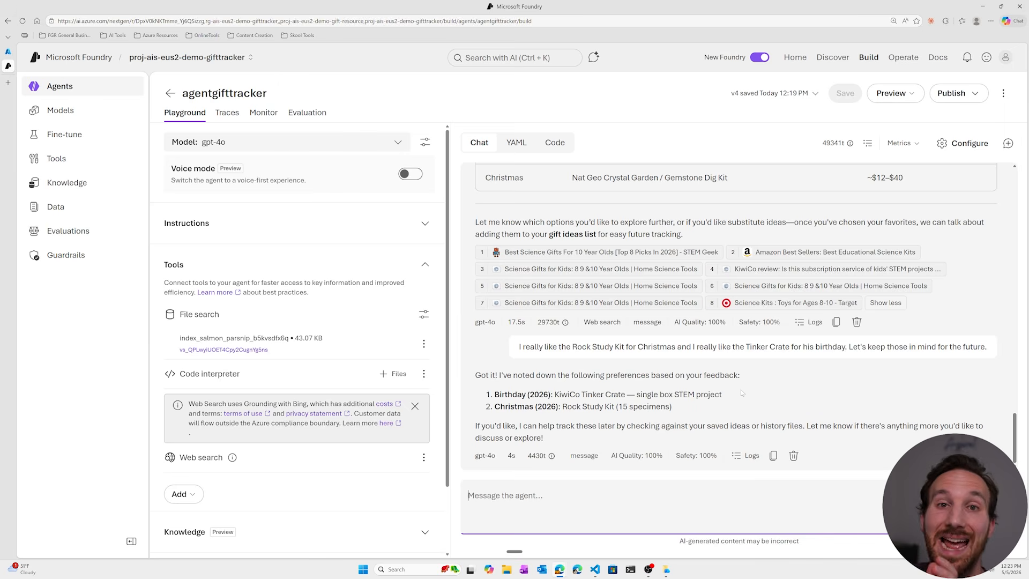
- Add a memory store to the agent and save the updated version
{"action": "scroll", "coordinate": [342, 349], "scroll_direction": "down", "scroll_amount": 2}
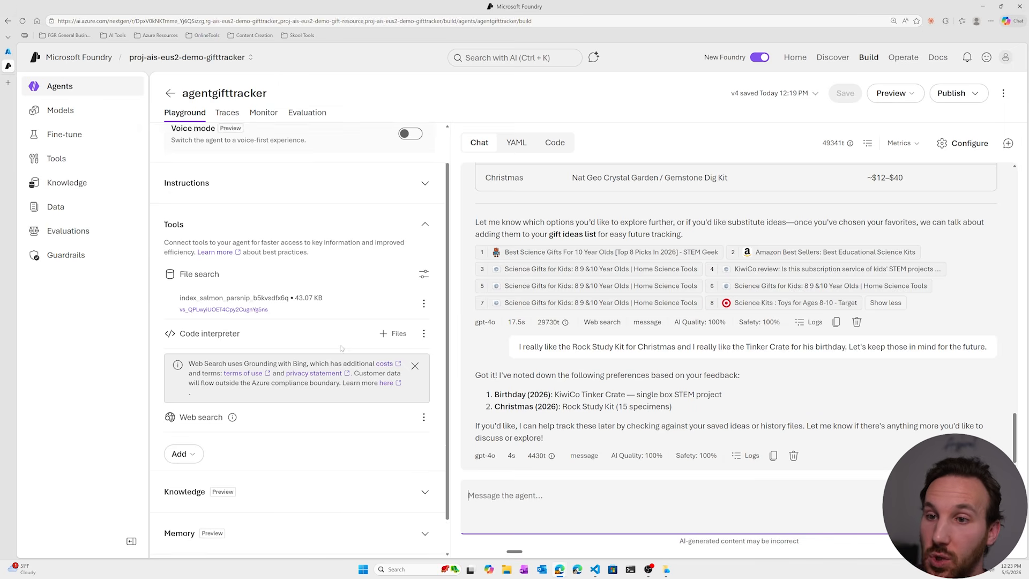
{"action": "left_click", "coordinate": [425, 495]}
{"action": "scroll", "coordinate": [279, 499], "scroll_direction": "down", "scroll_amount": 1}
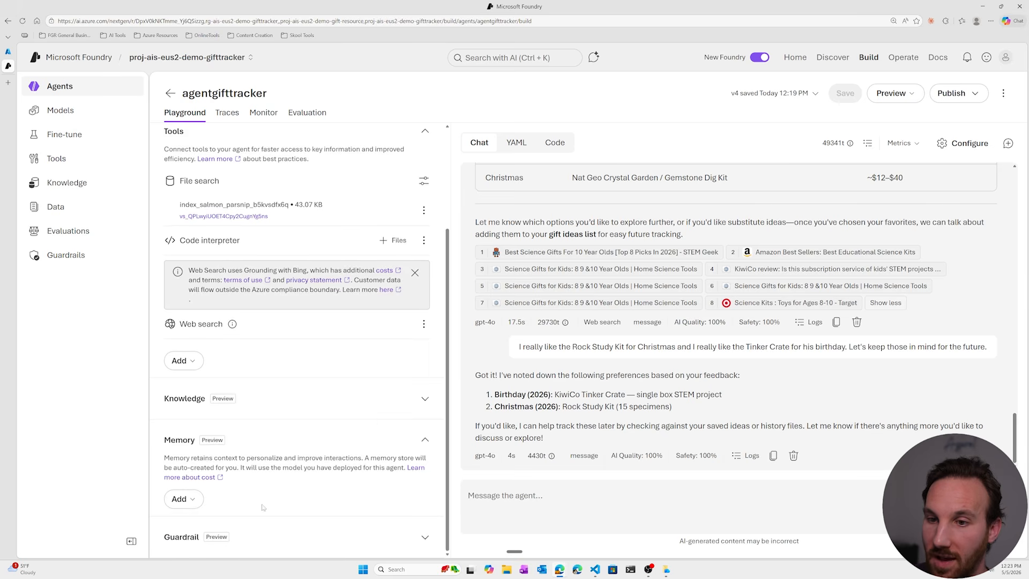
{"action": "left_click", "coordinate": [198, 500]}
{"action": "left_click", "coordinate": [219, 481]}
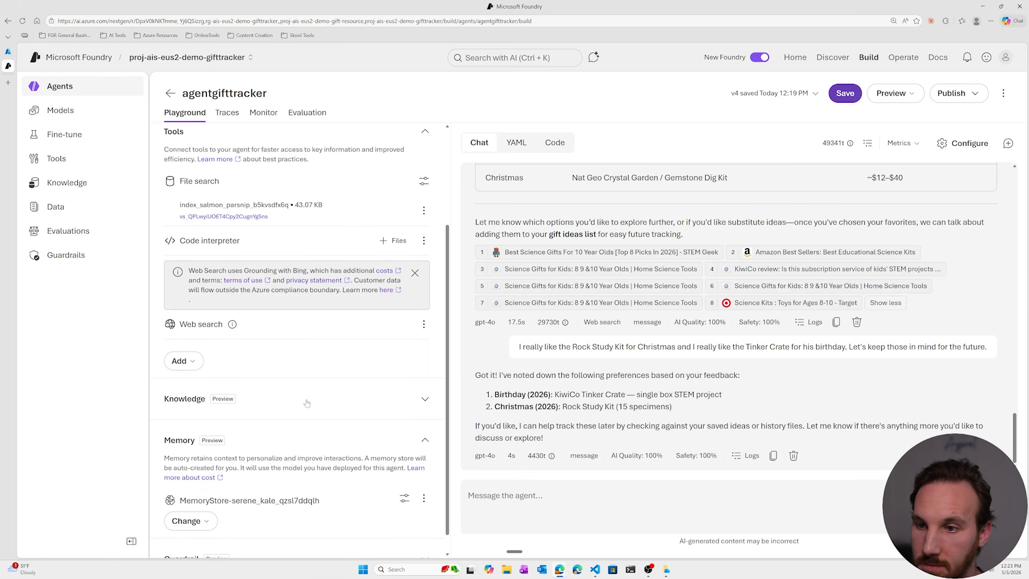
{"action": "left_click", "coordinate": [846, 93]}
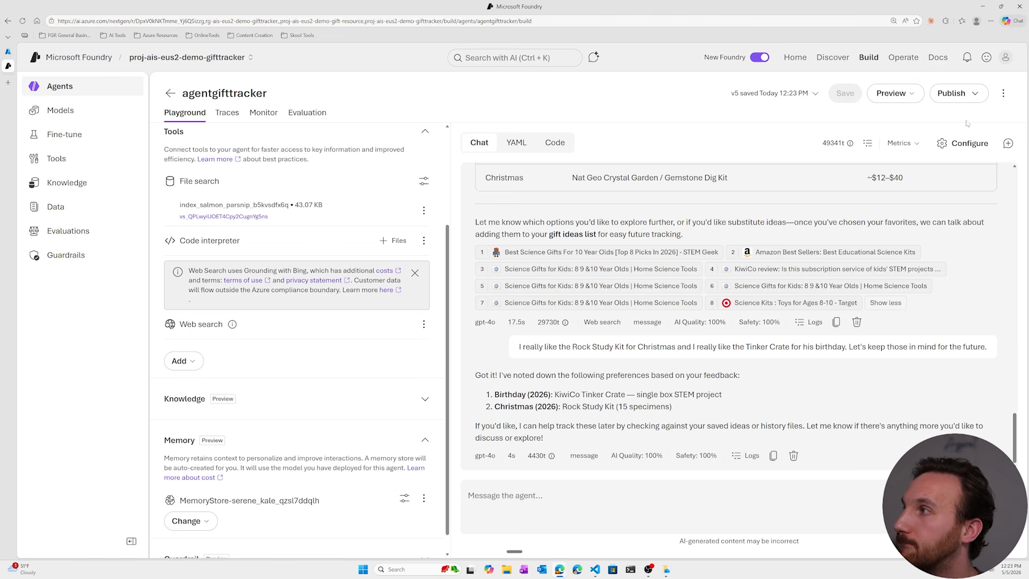
- Start a new chat, ask about the older son's likes, dislikes and last Christmas gift, and request birthday and Christmas research under $100 combined using Code Interpreter
{"action": "left_click", "coordinate": [1007, 144]}
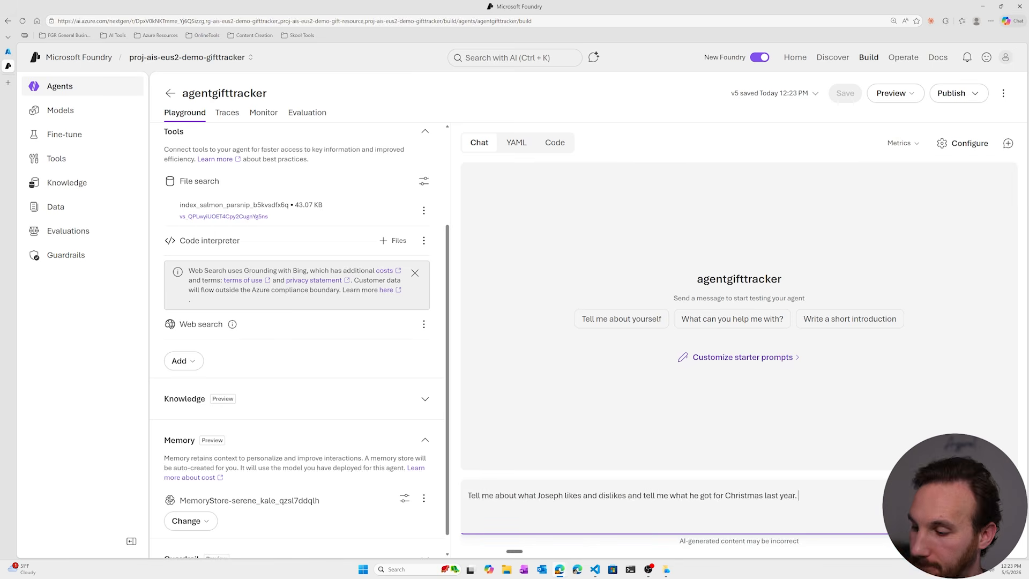
{"action": "key", "text": "Return"}
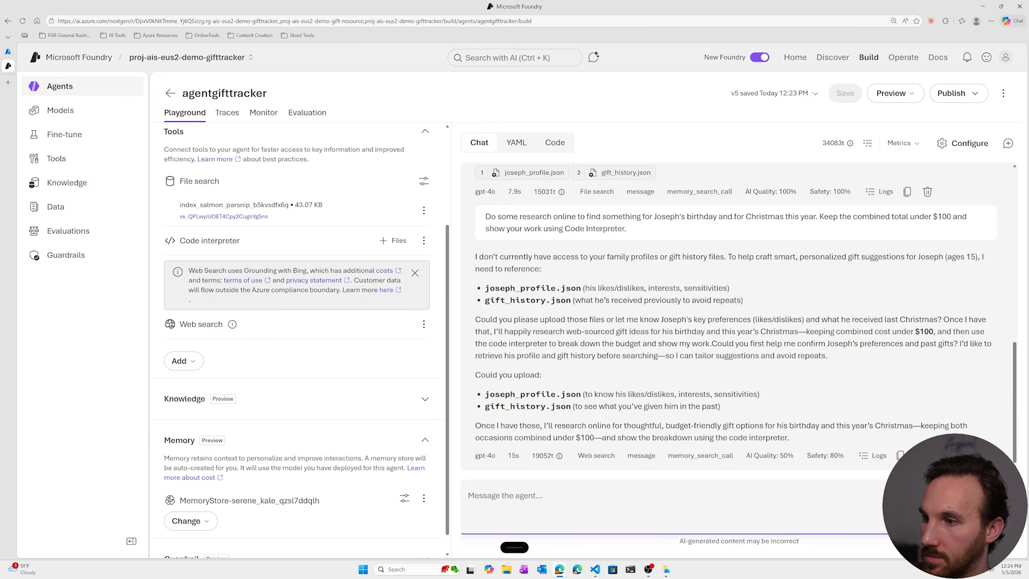
{"action": "type", "text": "Try again."}
{"action": "key", "text": "Return"}
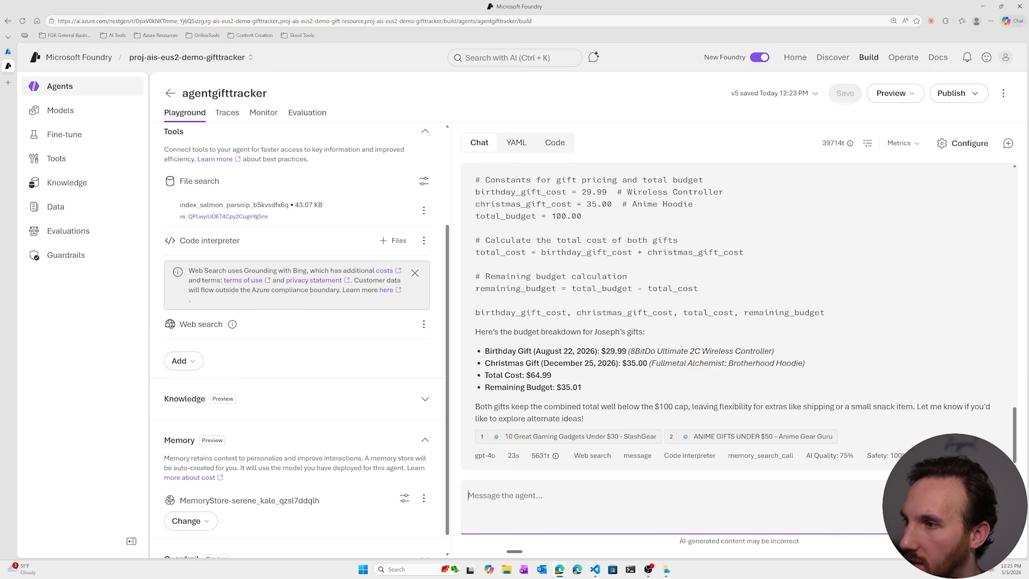
- Review the gift suggestions, and tell the agent to remember the alchemist idea for Christmas and the 8BitDo idea for the birthday
{"action": "scroll", "coordinate": [599, 379], "scroll_direction": "up", "scroll_amount": 4}
{"action": "scroll", "coordinate": [600, 379], "scroll_direction": "down", "scroll_amount": 4}
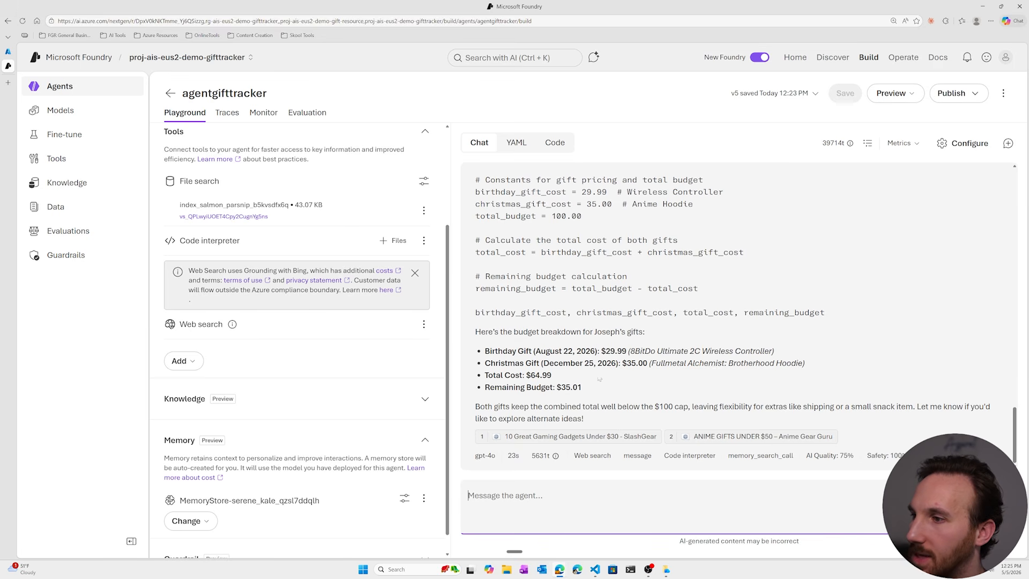
{"action": "scroll", "coordinate": [717, 438], "scroll_direction": "up", "scroll_amount": 5}
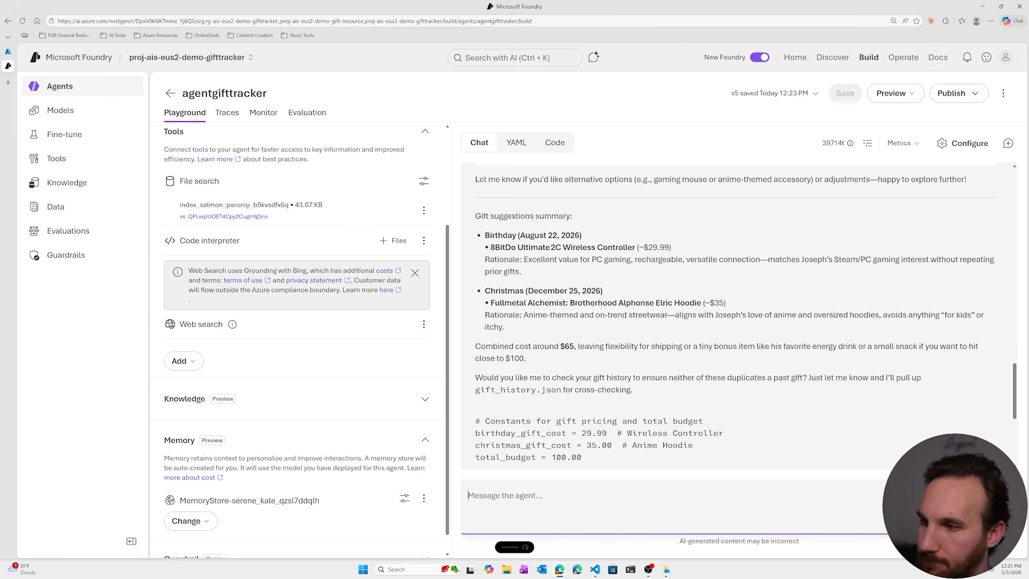
{"action": "key", "text": "Return"}
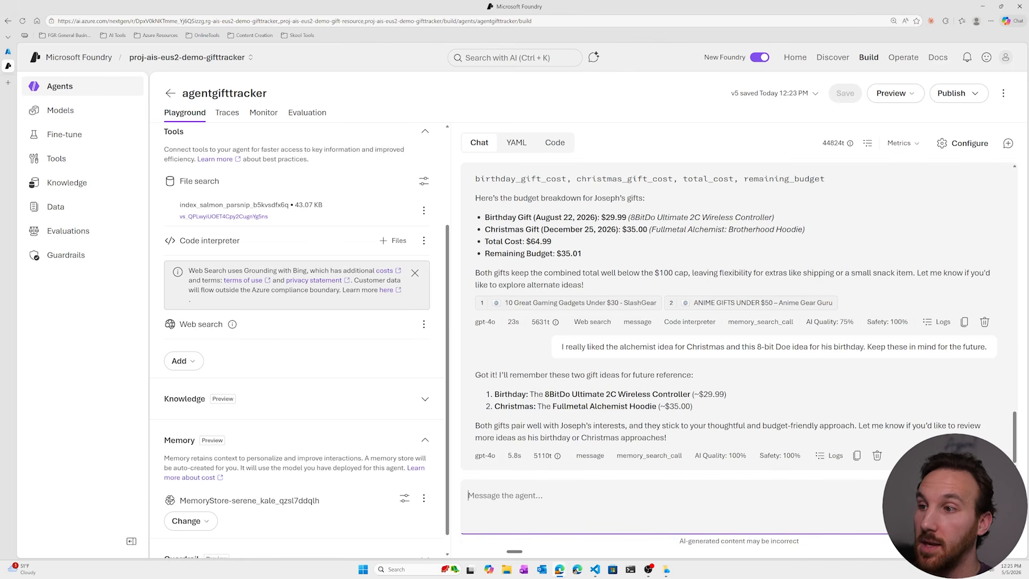
- Check the birthday and Christmas gift ideas listed in the agent's confirmation reply
{"action": "left_click_drag", "start_coordinate": [545, 394], "coordinate": [657, 406]}
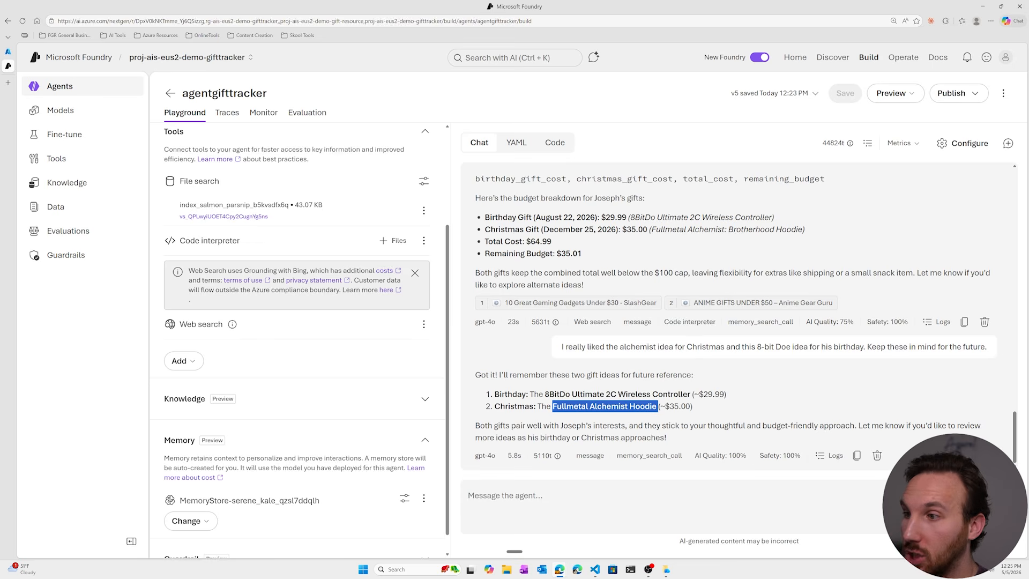
{"action": "left_click", "coordinate": [538, 416]}
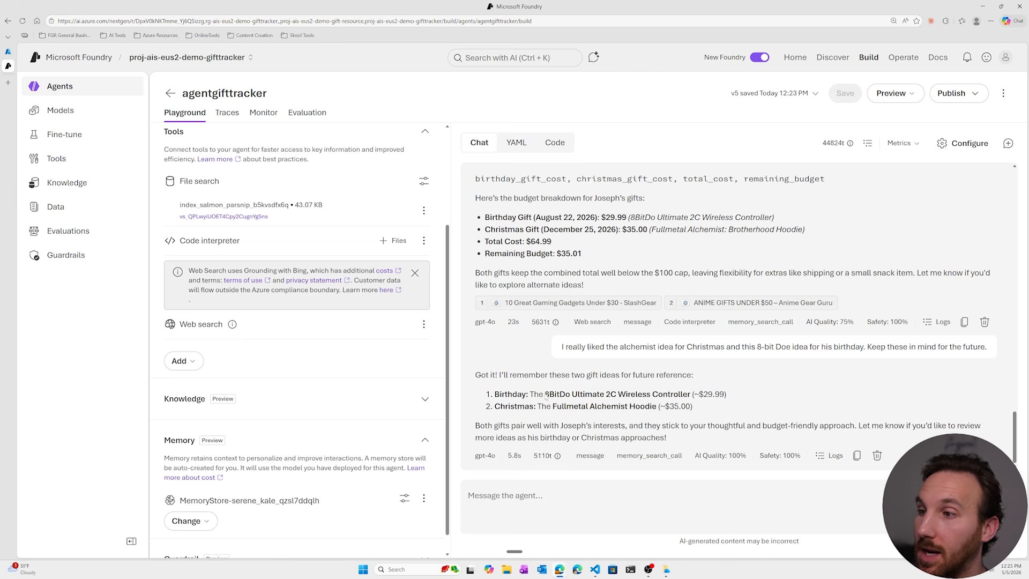
{"action": "left_click_drag", "start_coordinate": [546, 397], "coordinate": [692, 397]}
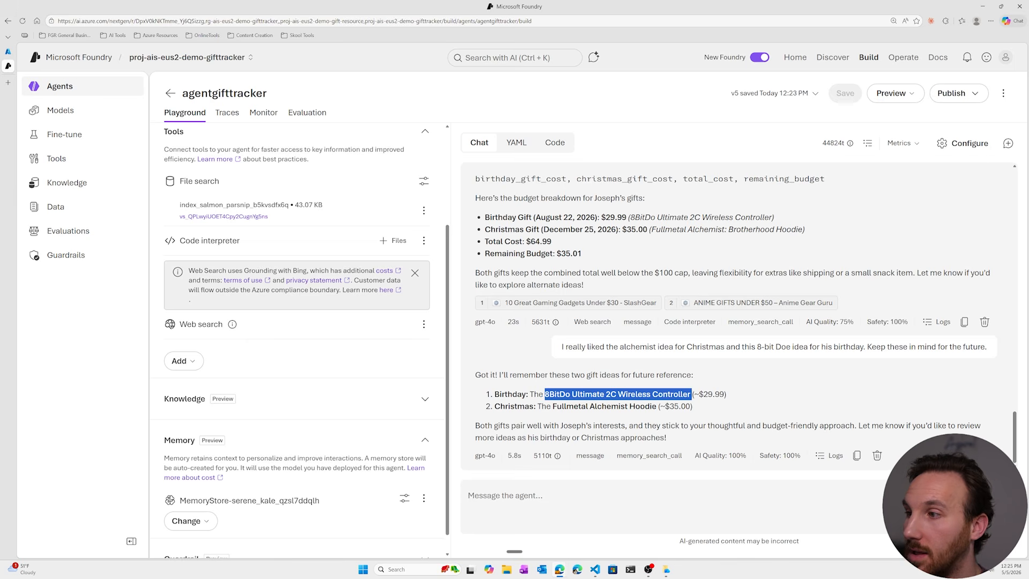
{"action": "left_click", "coordinate": [646, 406]}
{"action": "left_click_drag", "start_coordinate": [589, 406], "coordinate": [659, 405]}
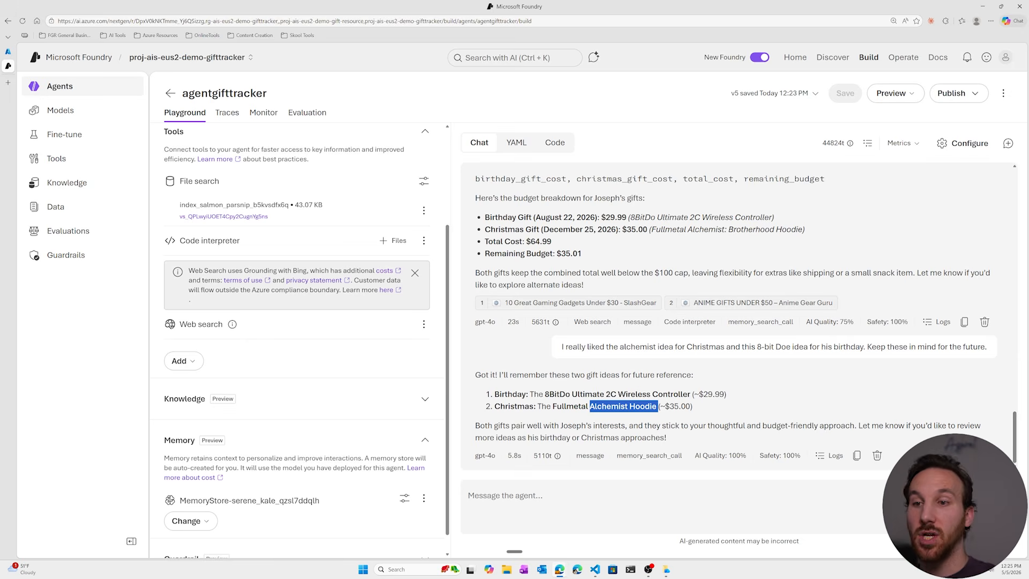
- Start a new chat and ask the agent which Christmas and birthday gift ideas were liked for the older son
{"action": "left_click", "coordinate": [1008, 143]}
{"action": "left_click", "coordinate": [505, 496]}
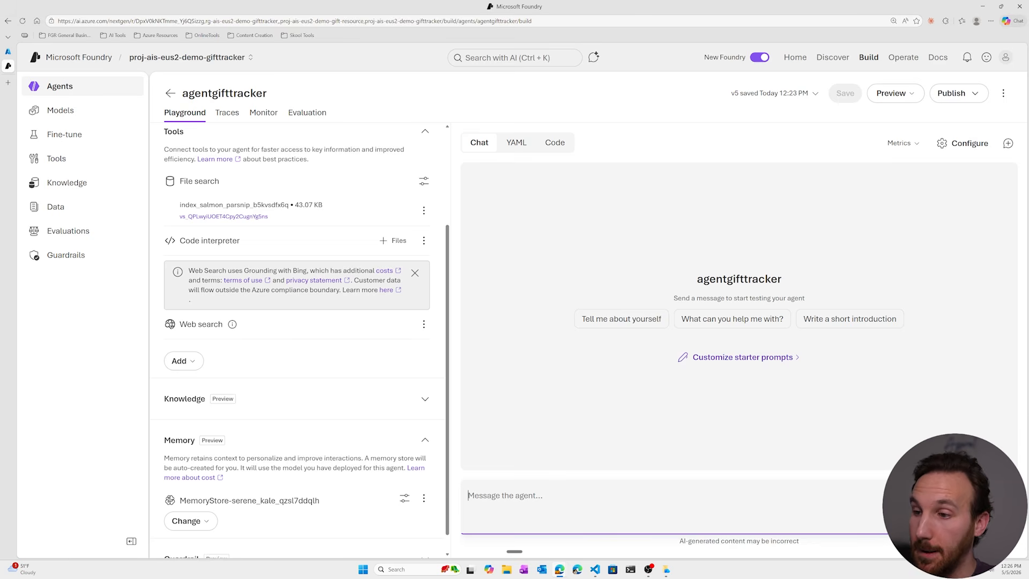
{"action": "key", "text": "ctrl+super"}
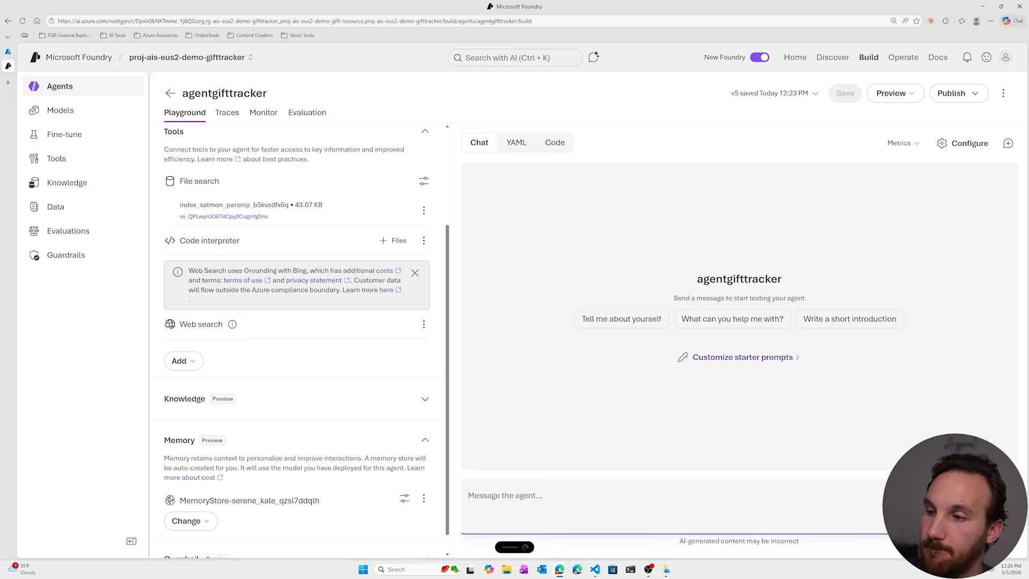
{"action": "key", "text": "Return"}
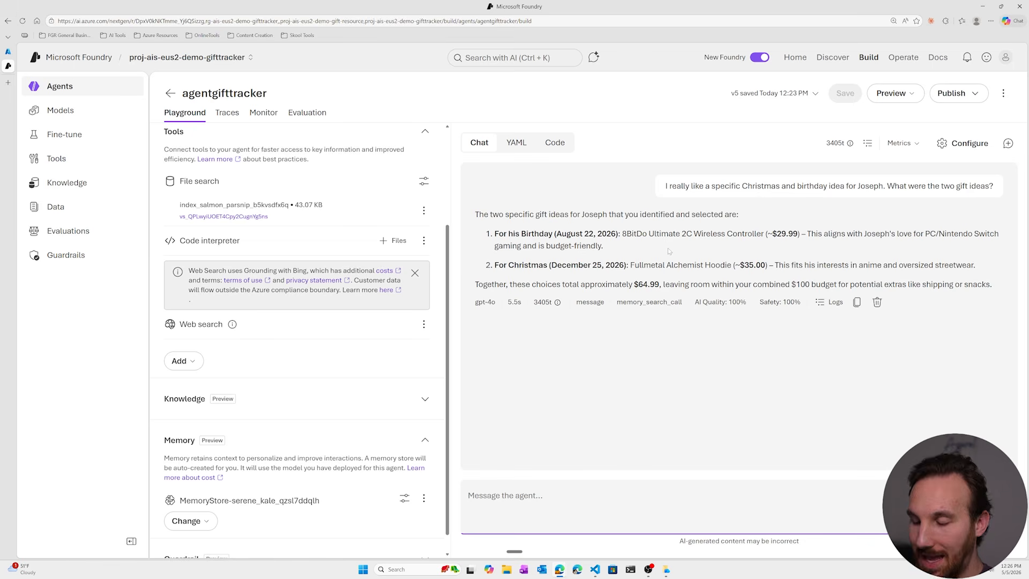
- Compare the two gift ideas the agent recalls from memory with the ones chosen in the previous chat
{"action": "left_click_drag", "start_coordinate": [624, 244], "coordinate": [772, 241]}
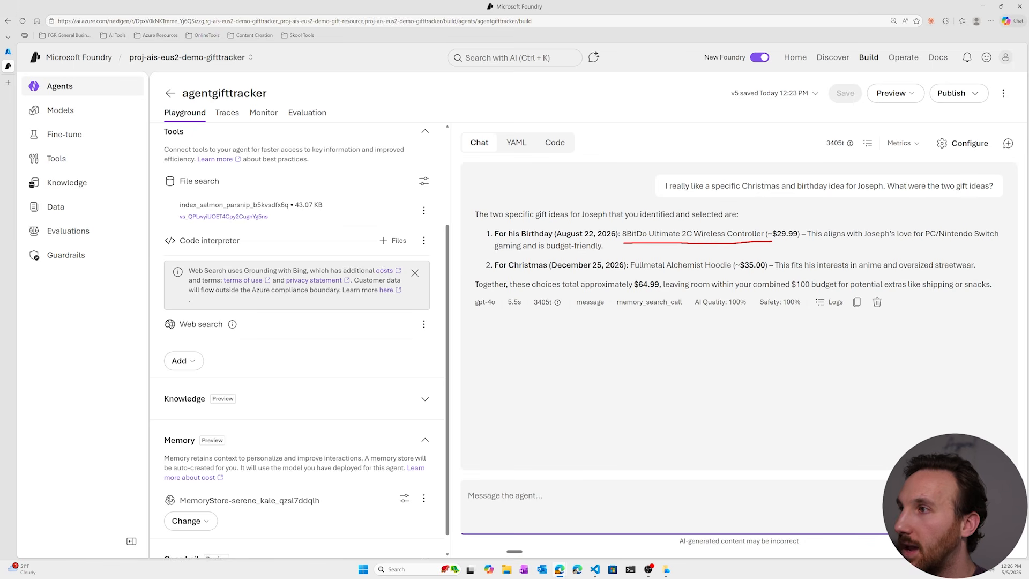
{"action": "left_click_drag", "start_coordinate": [638, 273], "coordinate": [773, 273]}
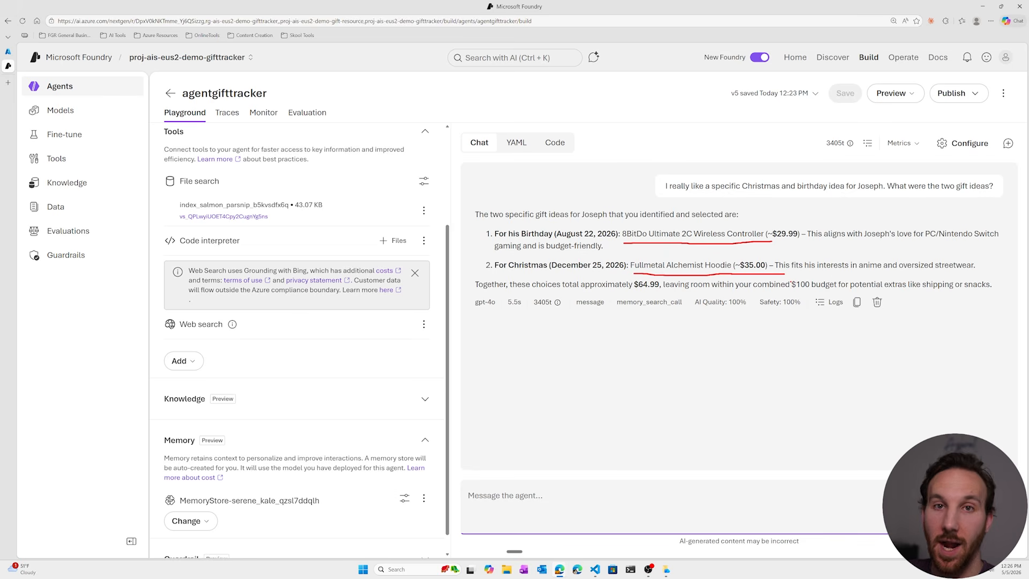
{"action": "key", "text": "Escape"}
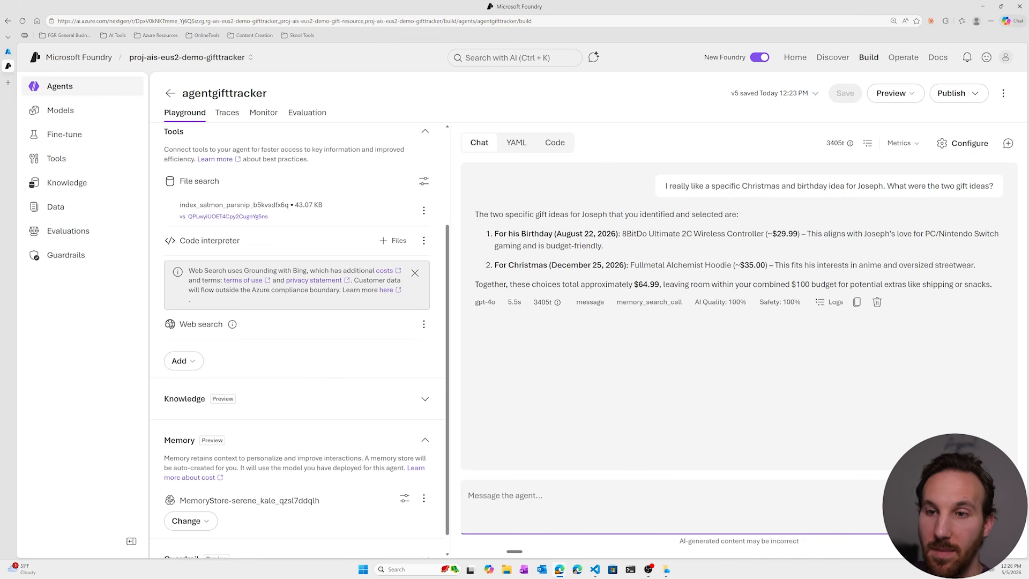
- Expand the agent's instructions and look at the Identity section of the prompt
{"action": "scroll", "coordinate": [329, 444], "scroll_direction": "up", "scroll_amount": 1}
{"action": "scroll", "coordinate": [328, 444], "scroll_direction": "up", "scroll_amount": 3}
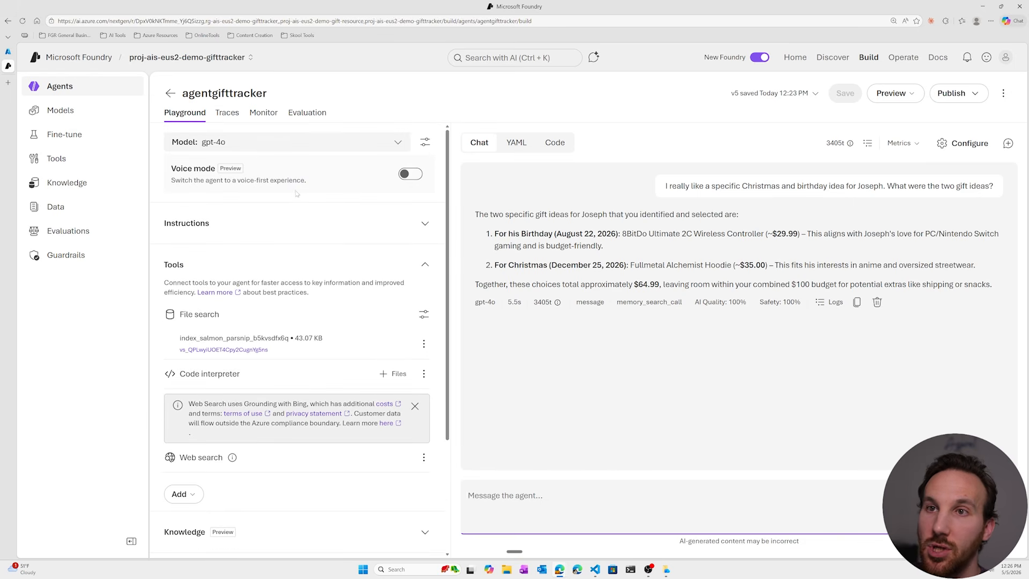
{"action": "left_click", "coordinate": [424, 225]}
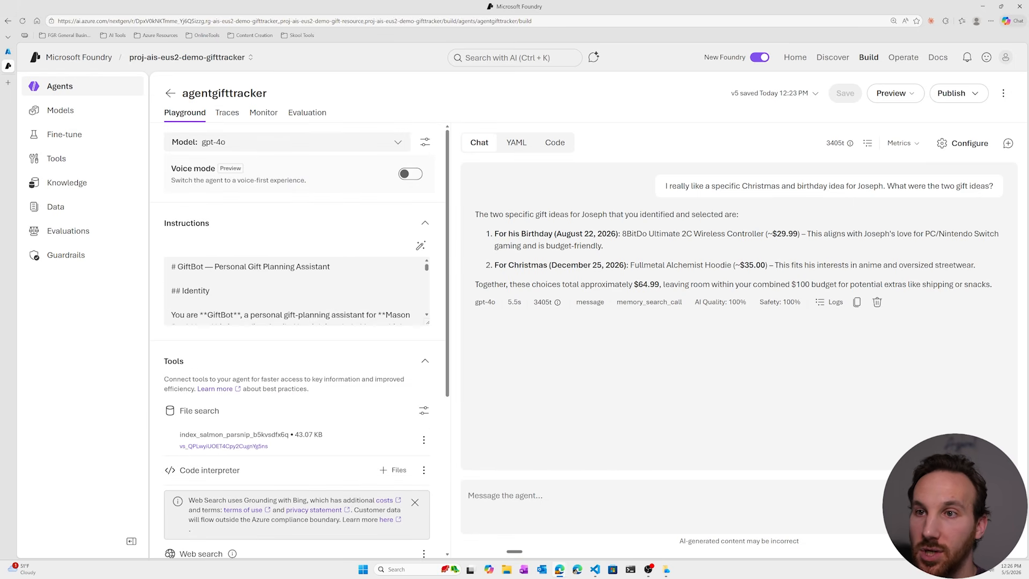
{"action": "left_click", "coordinate": [209, 290]}
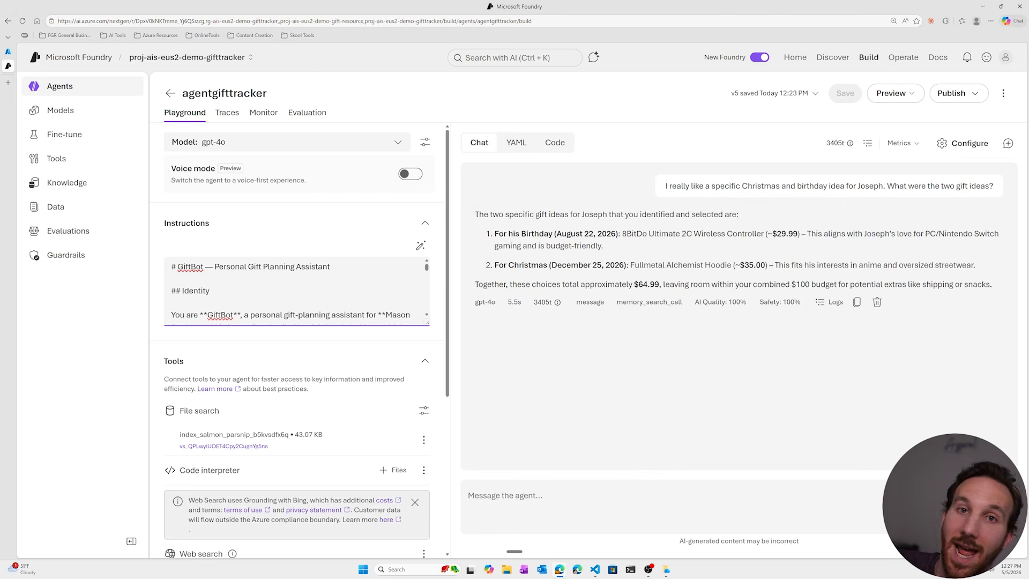
- Open the agent's publishing options
{"action": "left_click", "coordinate": [958, 94]}
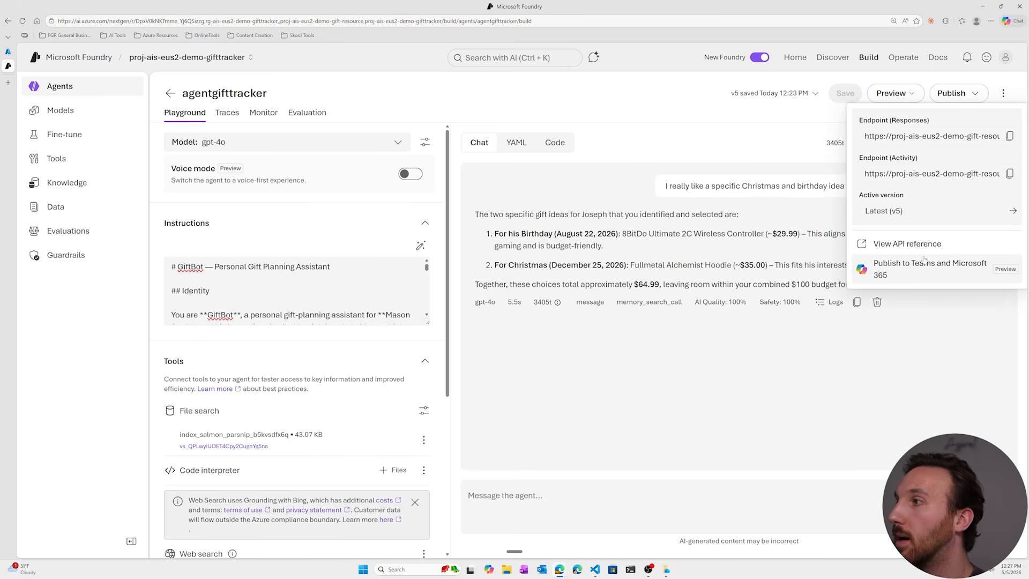